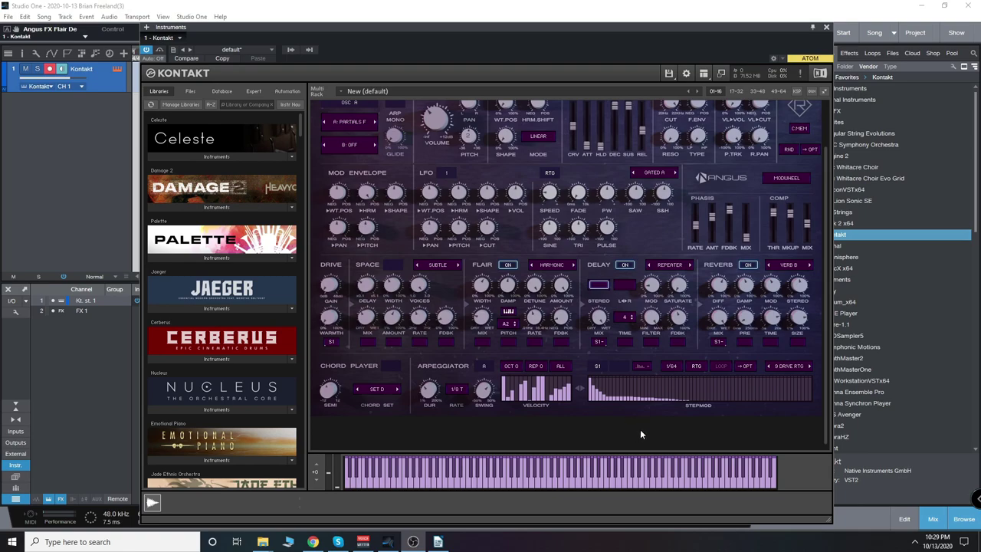
Turn on the Space effect for the AT Bizarre Reflection snapshot and adjust the Drive gain and warmth
scroll(640, 429, up, 3)
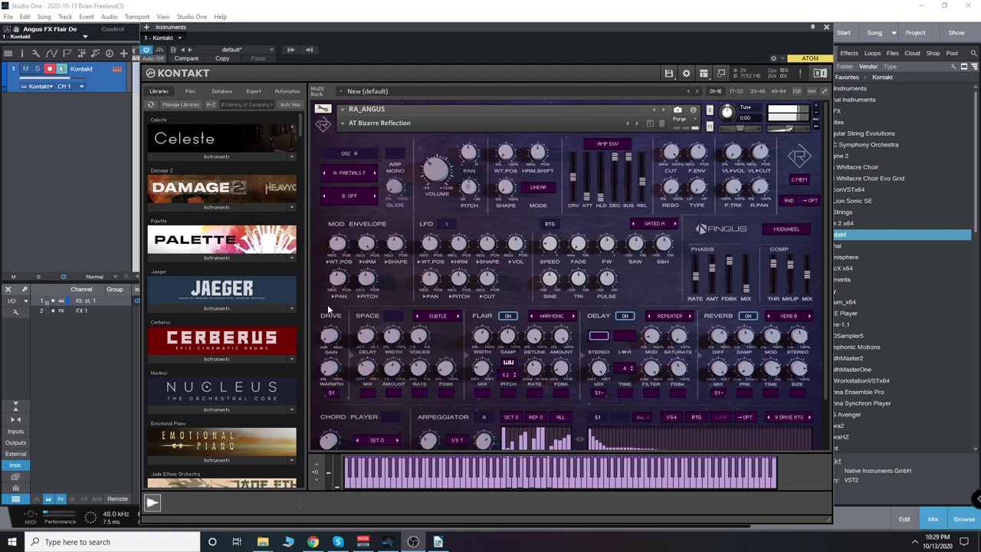
scroll(330, 309, down, 2)
click(485, 364)
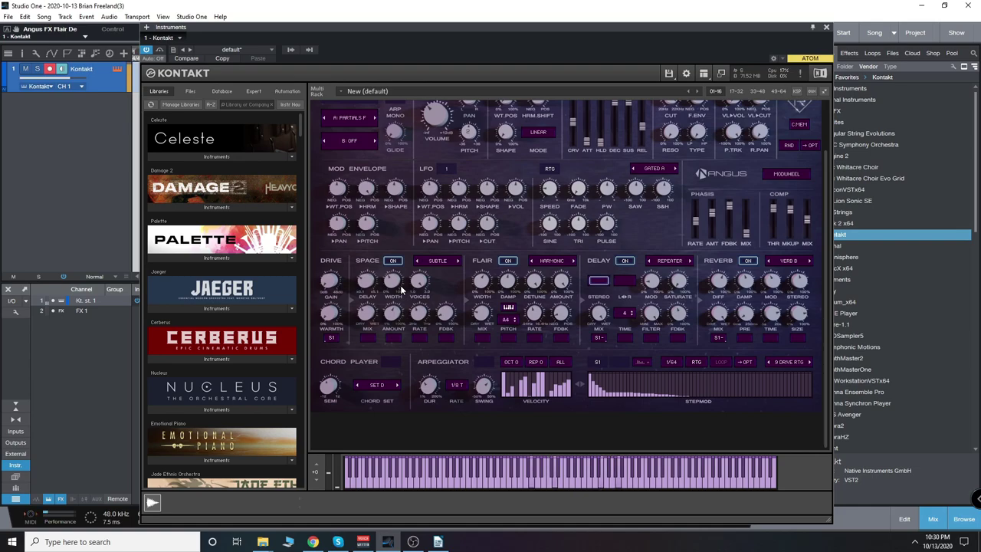
click(330, 282)
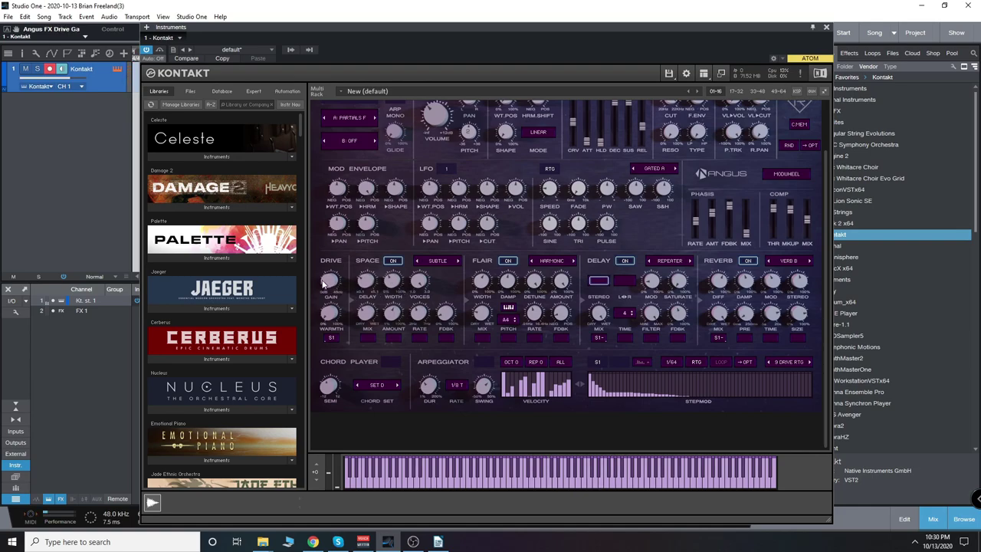
click(331, 309)
click(331, 337)
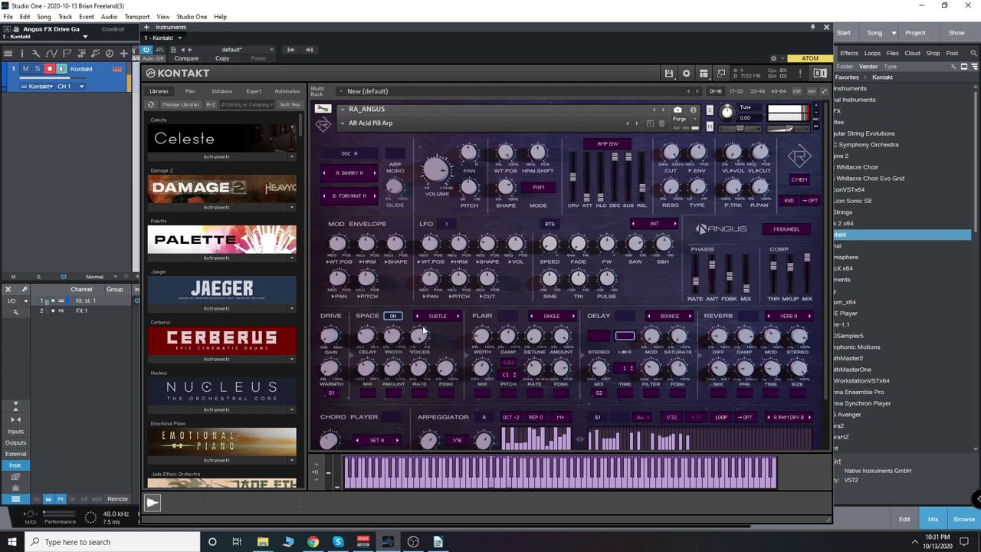
Redraw part of the arpeggiator's velocity steps in the AR Acid Pill Arp snapshot
scroll(490, 407, down, 2)
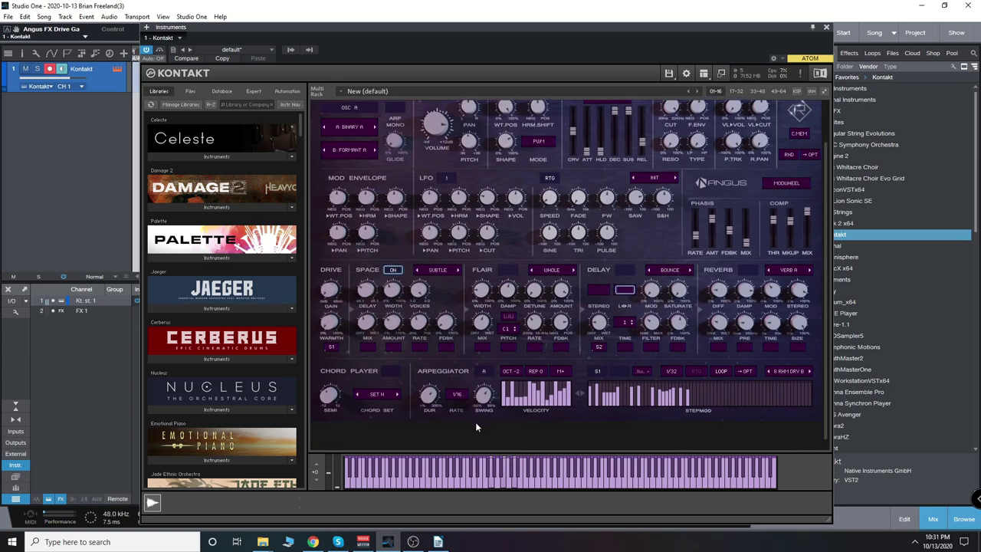
mouse_move(506, 383)
mouse_down()
mouse_move(536, 401)
mouse_move(527, 417)
mouse_move(515, 394)
mouse_move(540, 390)
mouse_up()
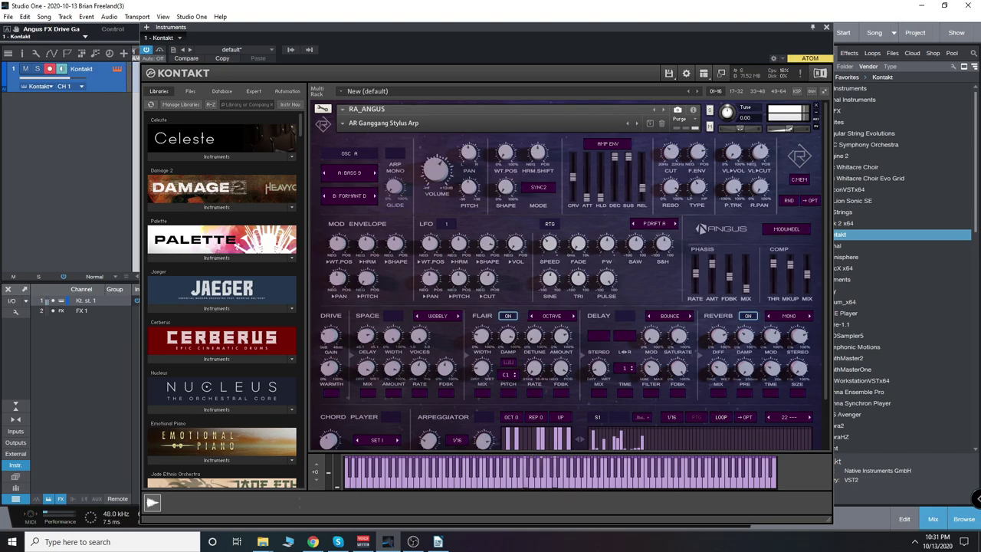
key(alt+Tab)
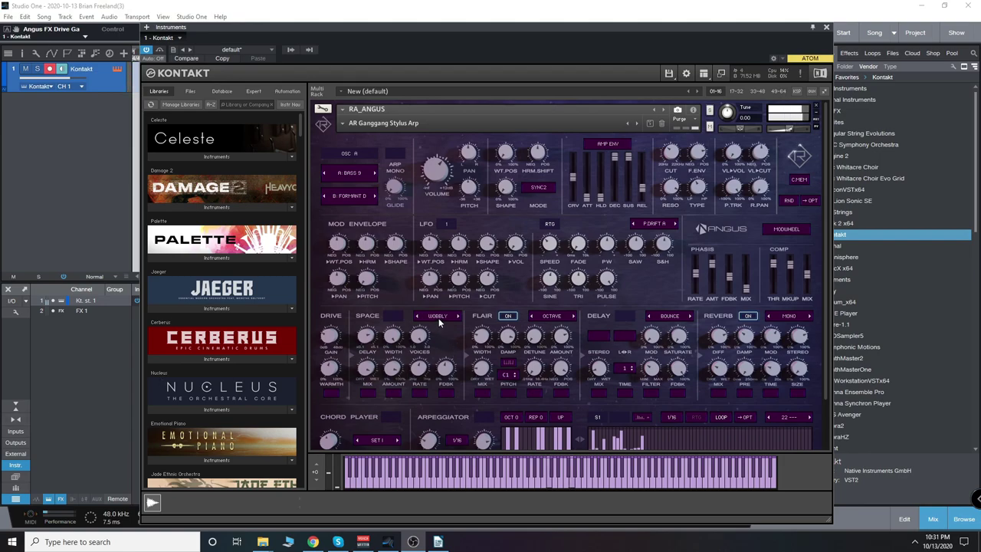
Enable Space and the Drive warmth step modulation, and set oscillator A to FM C and oscillator B to Choir C
click(392, 315)
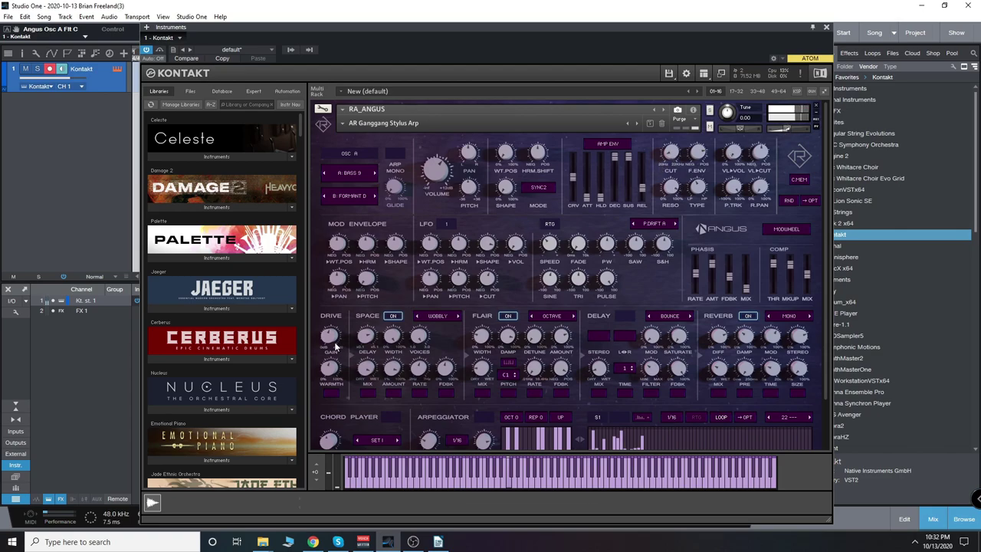
click(334, 393)
click(360, 174)
click(352, 341)
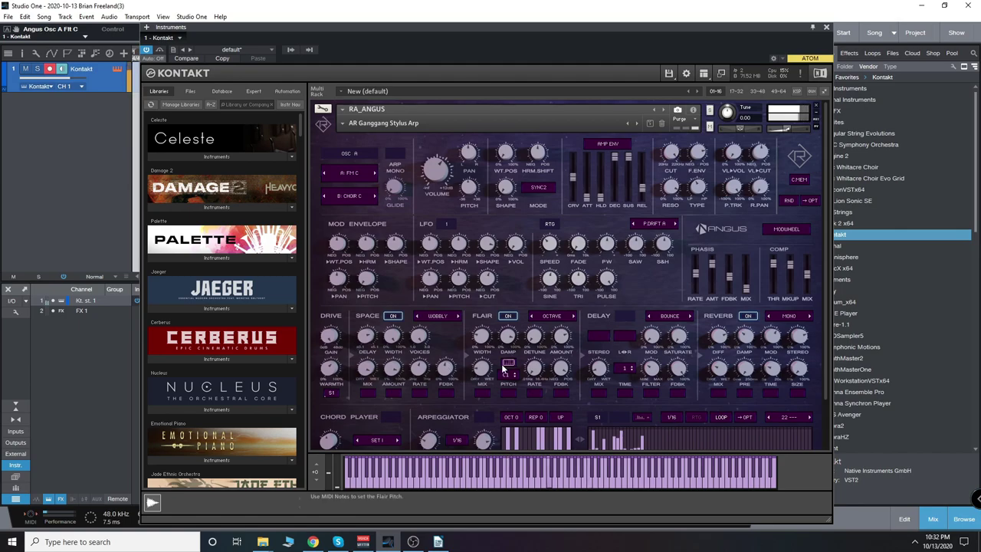
Load the AT Interstellar snapshot from the Atmo category and turn on its Delay and Space effects
click(337, 123)
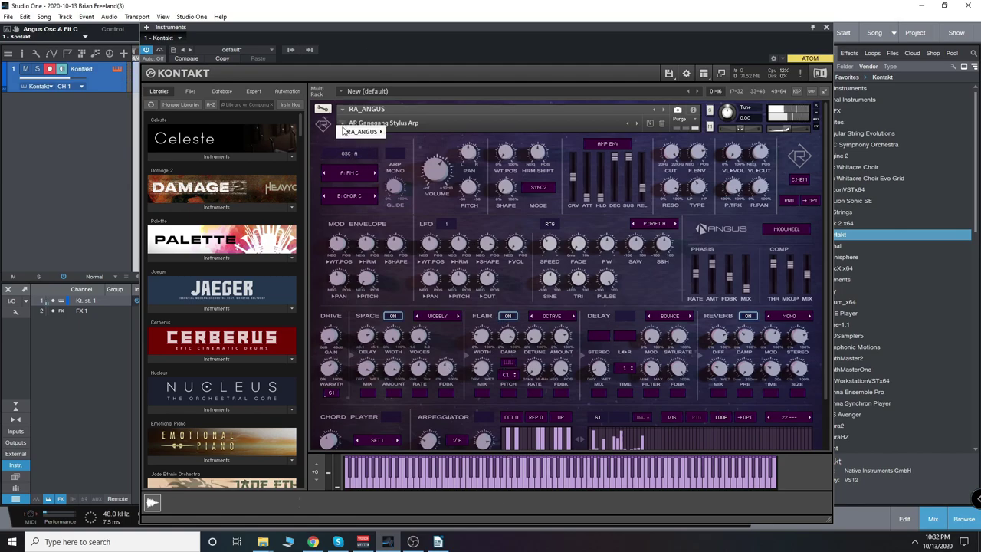
mouse_move(364, 132)
click(542, 277)
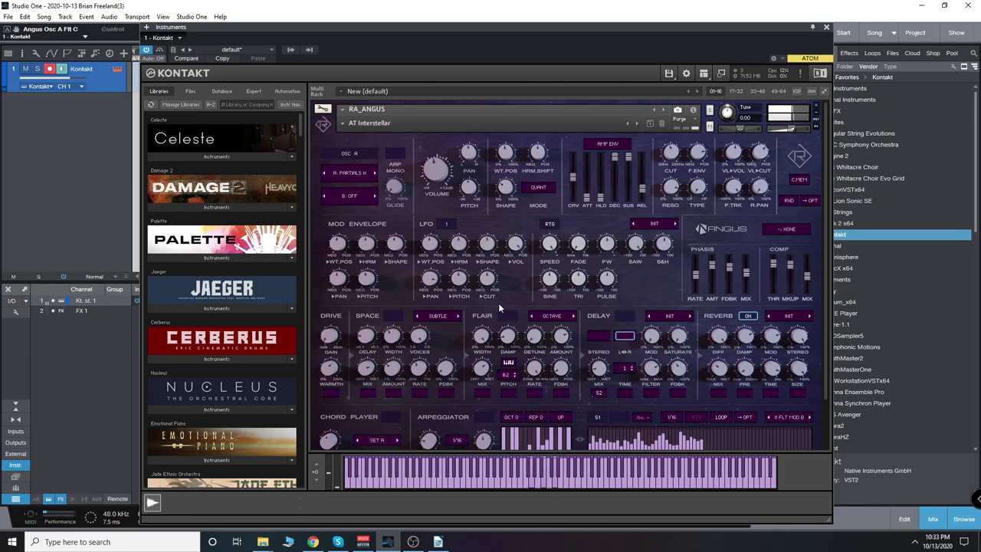
click(626, 316)
click(392, 316)
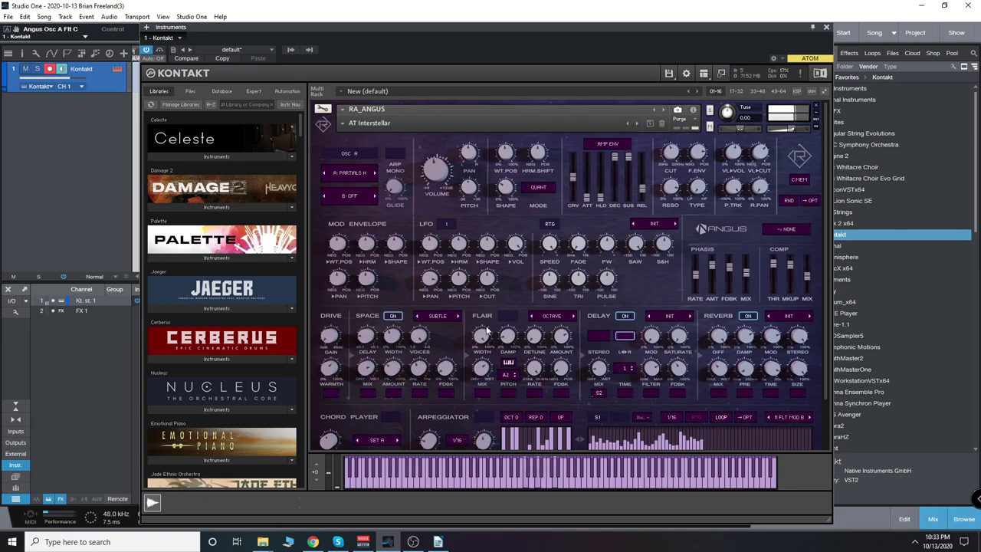
Adjust the Drive gain and warmth and the filter resonance of the AT Interstellar snapshot
click(334, 330)
drag(331, 374, 331, 394)
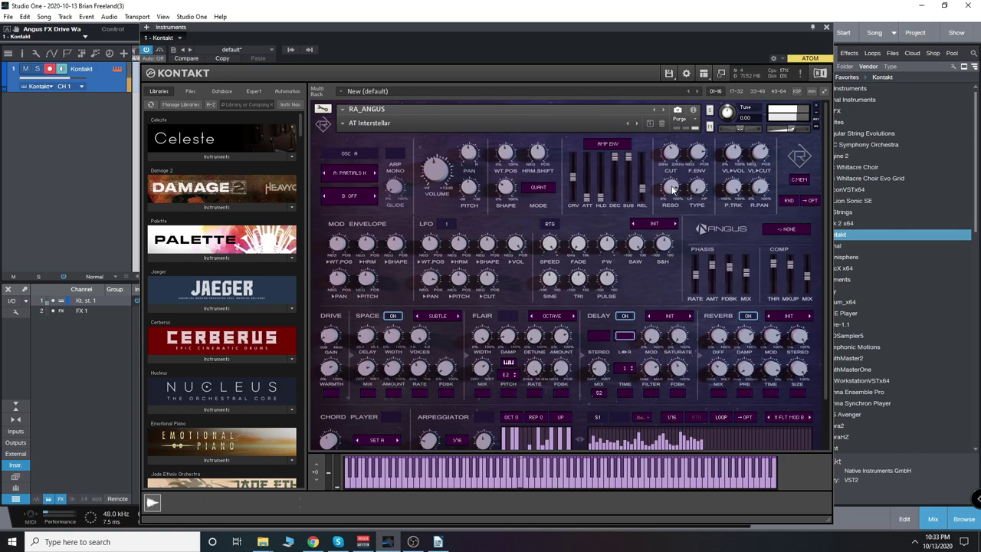
click(672, 189)
Load the AT Cyberspace Printing Head snapshot from the Atmo category and turn on Flair with the Minor type
click(343, 122)
mouse_move(348, 132)
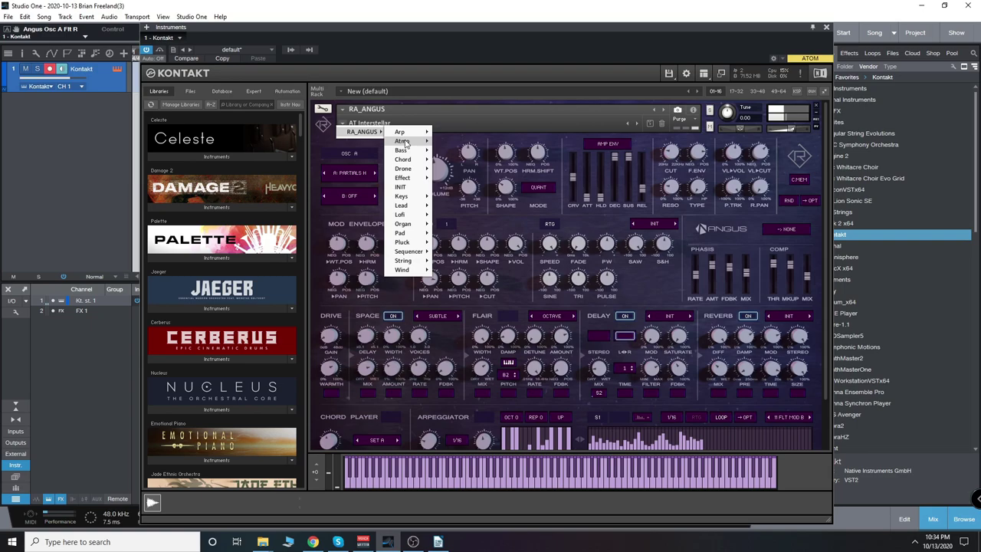
mouse_move(402, 141)
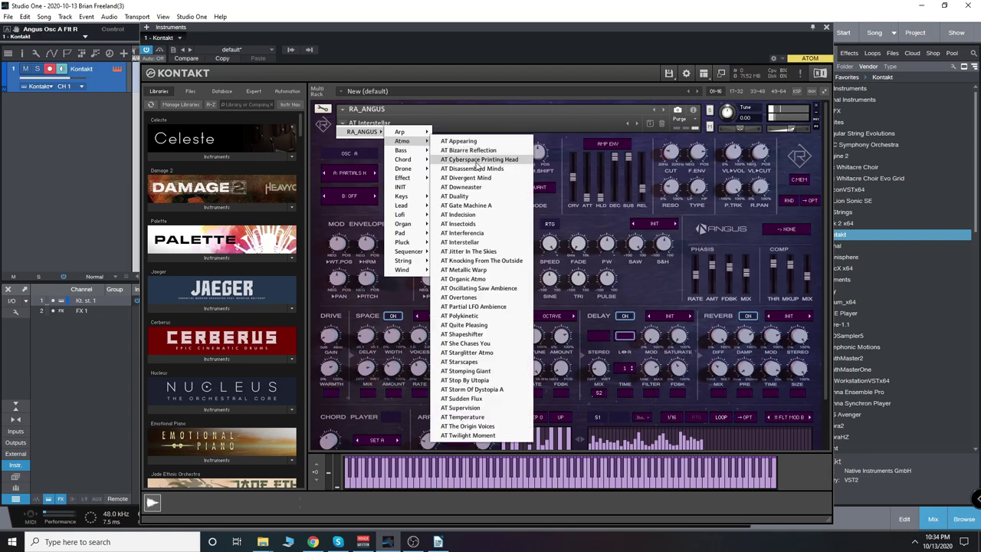
click(478, 163)
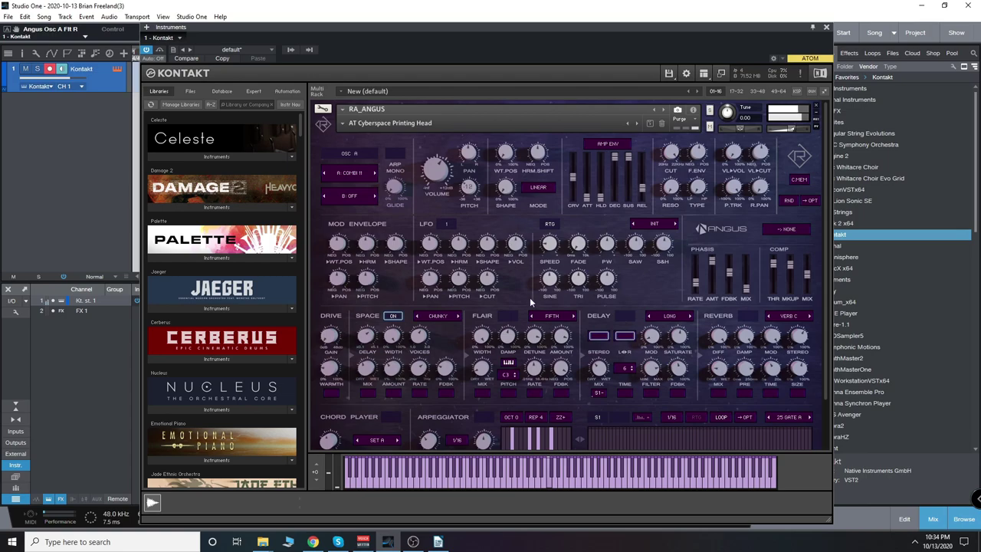
click(552, 316)
click(552, 322)
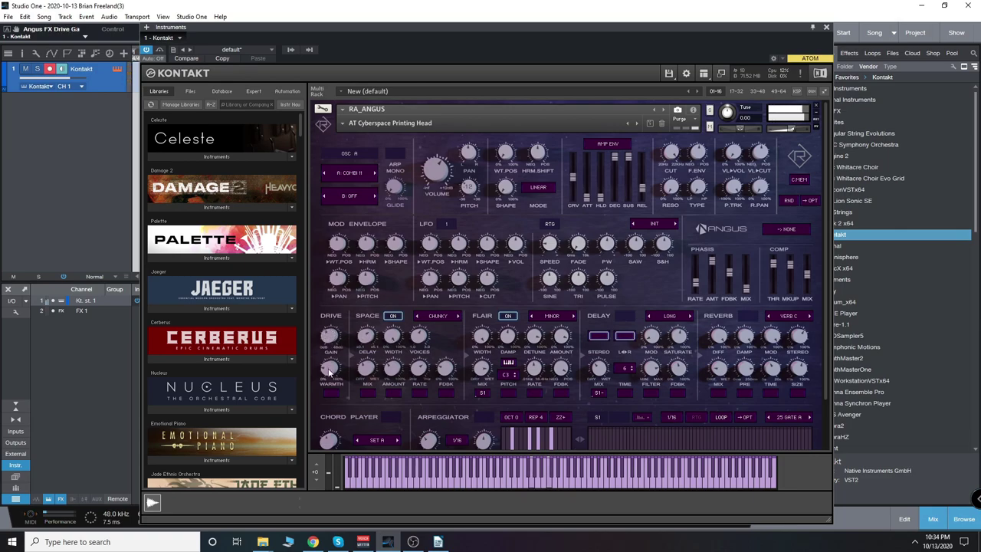
Load the AT Starglitter Atmo snapshot from the Atmo category
click(341, 124)
mouse_move(350, 136)
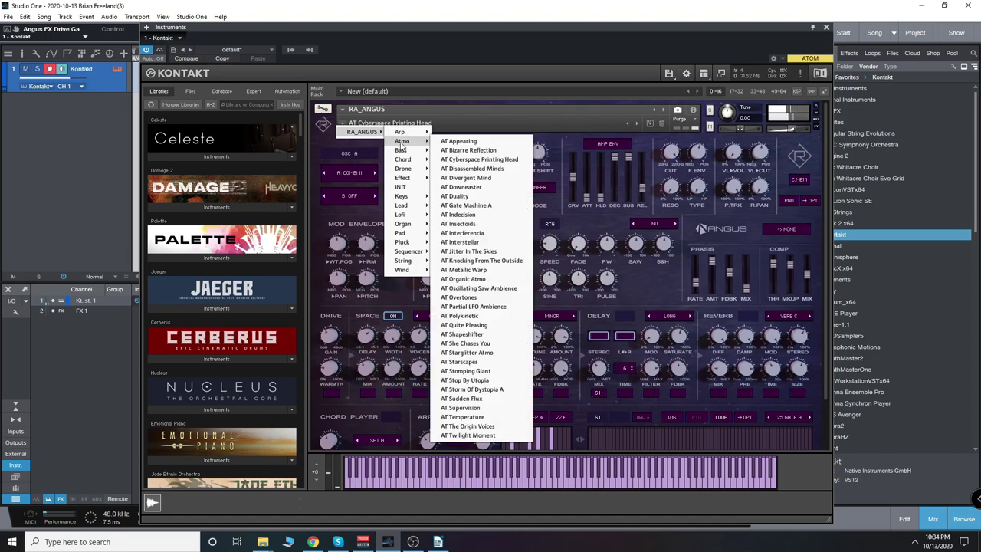
mouse_move(412, 144)
click(506, 370)
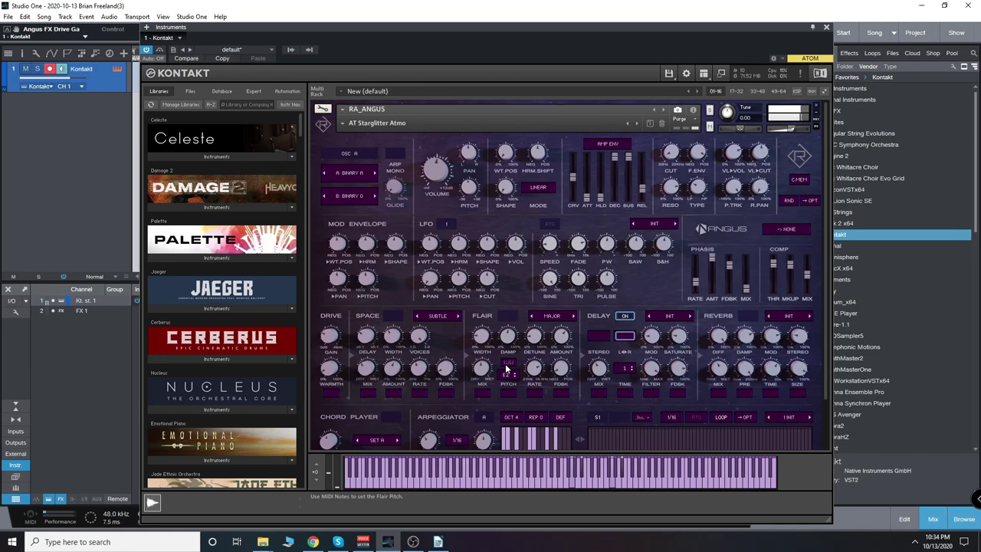
Load the BS Distorted A snapshot from the Bass category and turn on its Space effect
click(343, 124)
mouse_move(364, 132)
click(395, 154)
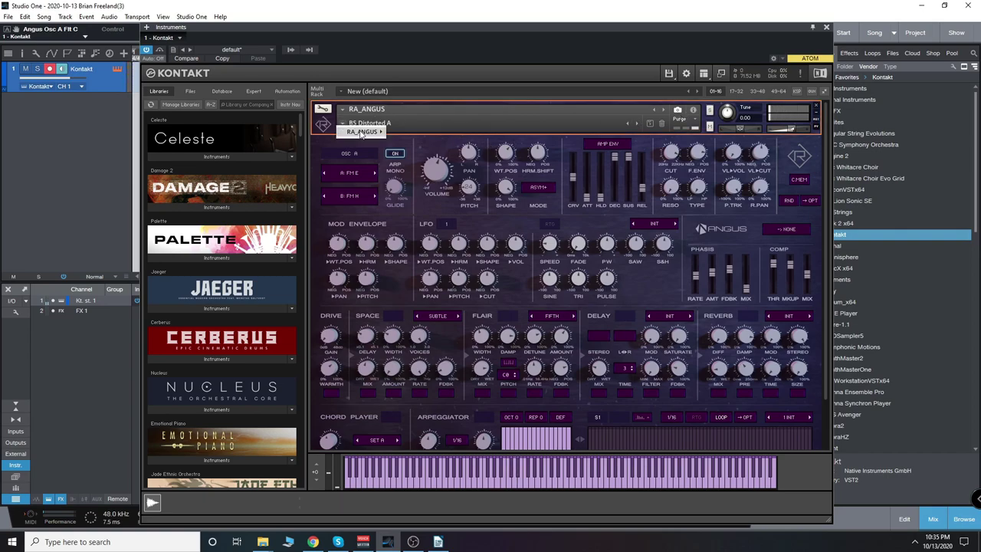
click(393, 316)
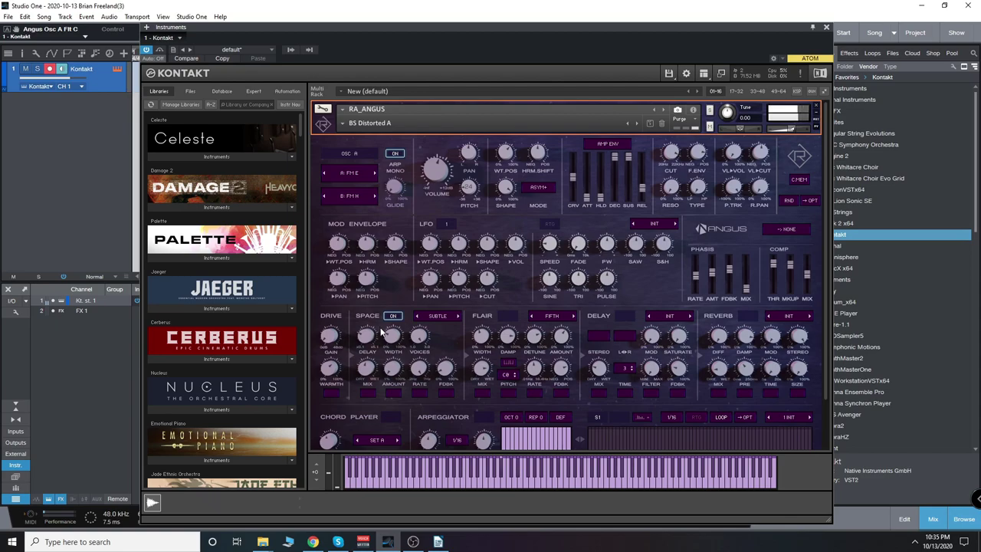
Advance through the bass snapshots to BS Fakey Acoustics C and turn on the Space effect
click(636, 123)
click(635, 123)
click(394, 316)
click(636, 124)
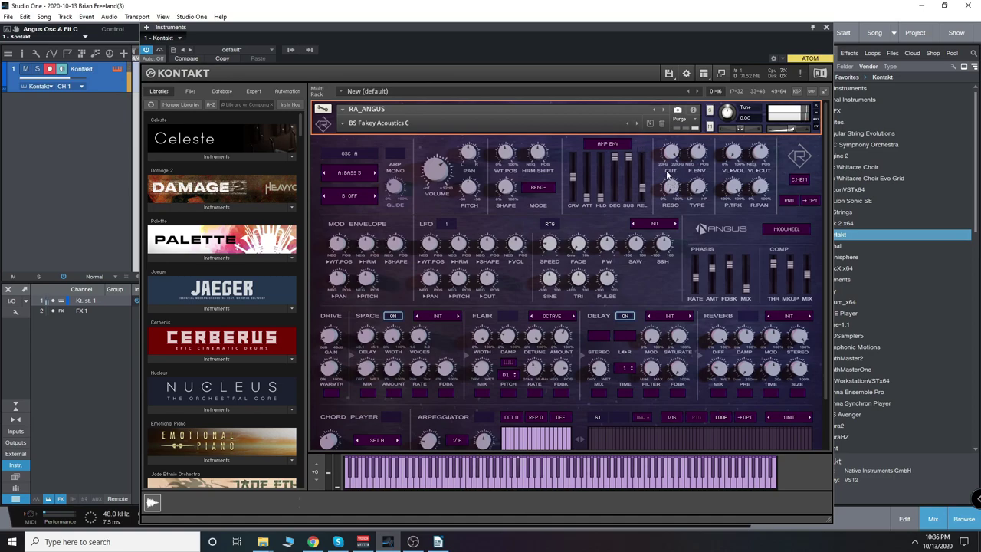
Advance to the BS Flutter Love snapshot and switch the LFO section to another LFO
click(636, 123)
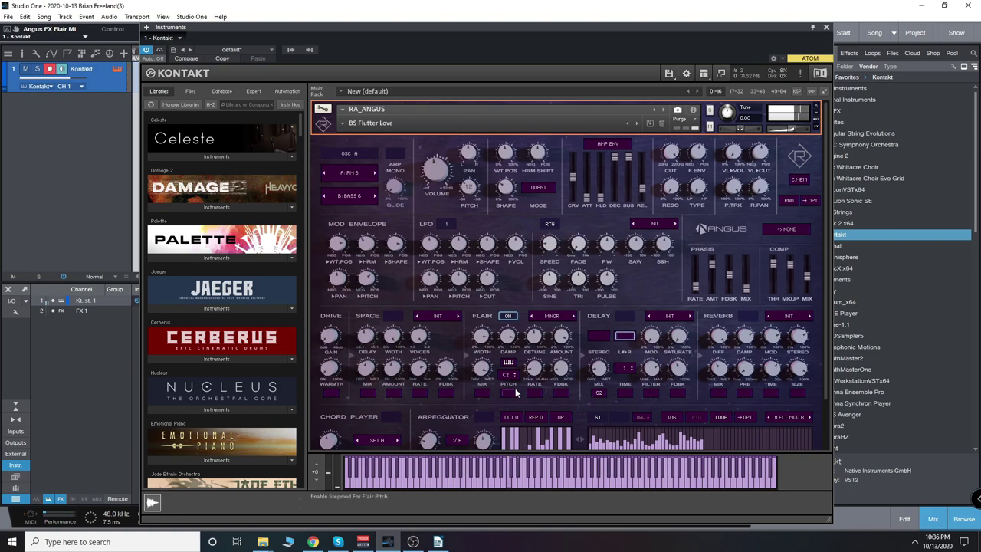
scroll(517, 392, down, 3)
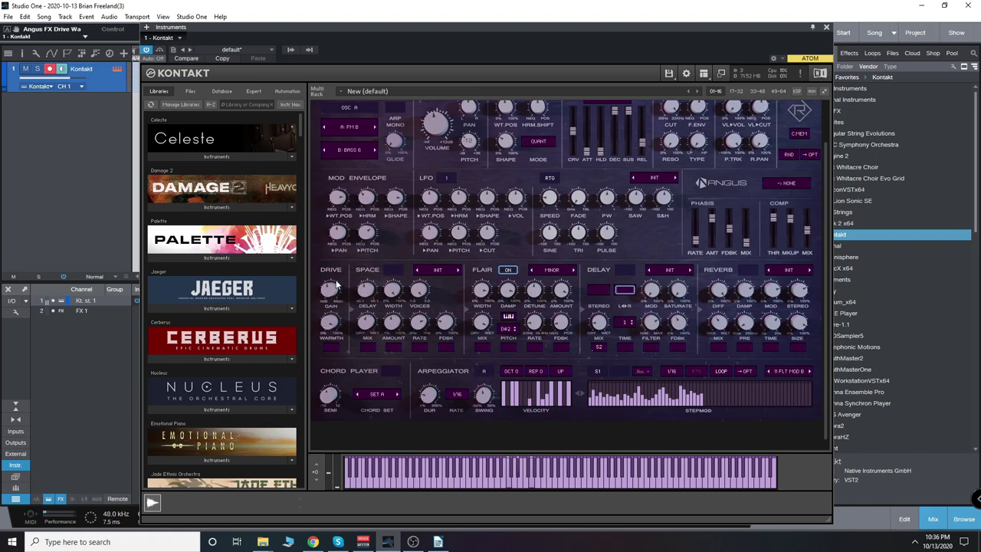
scroll(334, 268, up, 2)
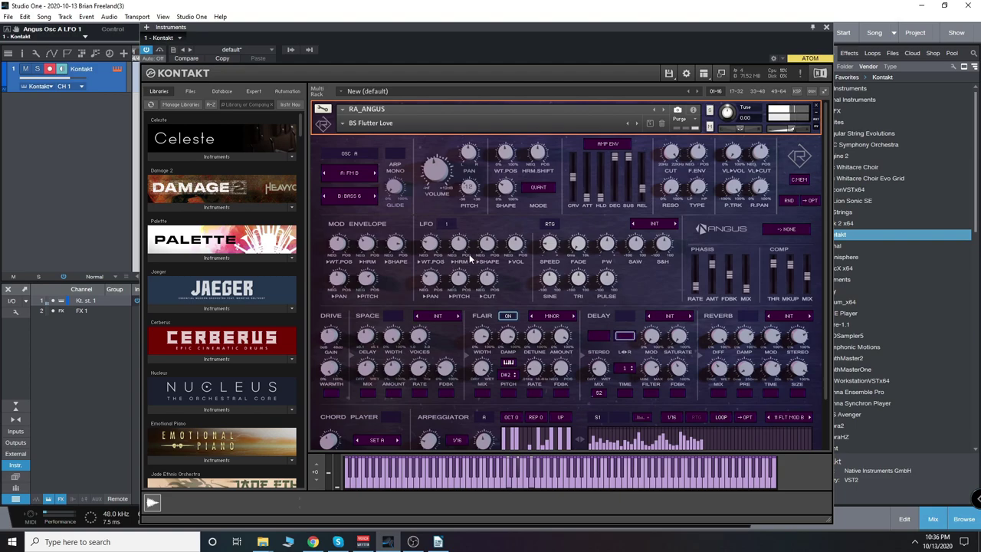
click(447, 225)
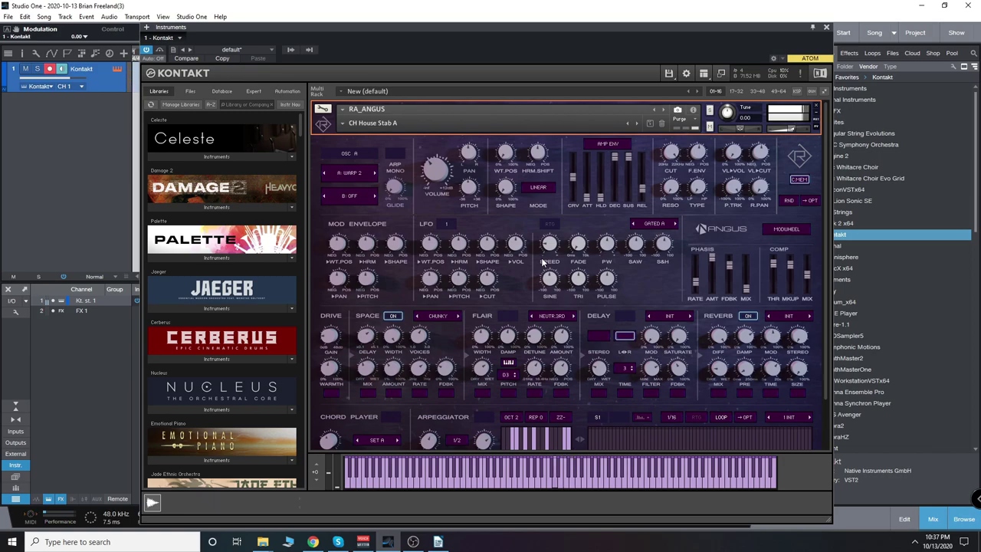
Advance to the DR 70s Space Horror Drone snapshot and redraw the middle of its S1 step modulation pattern
click(637, 122)
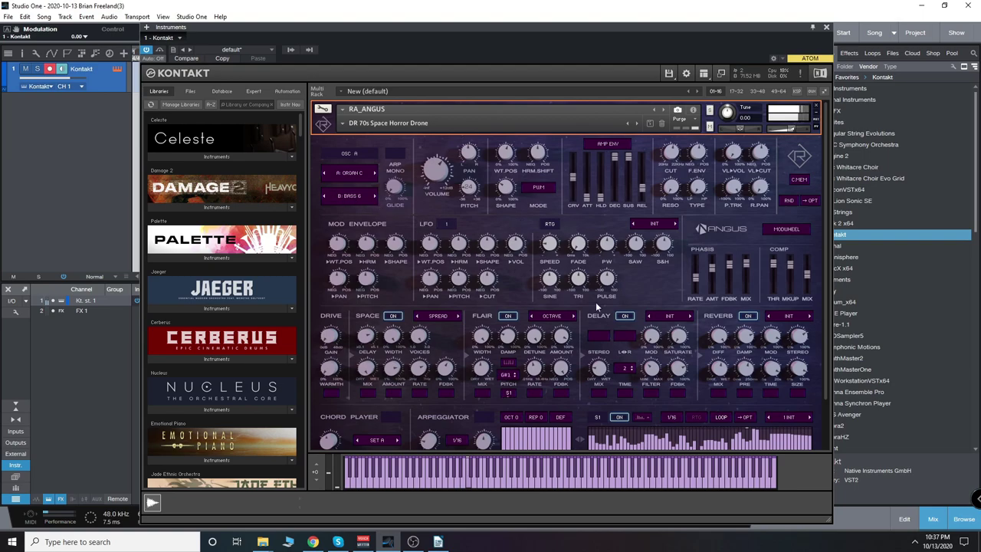
drag(829, 270, 838, 350)
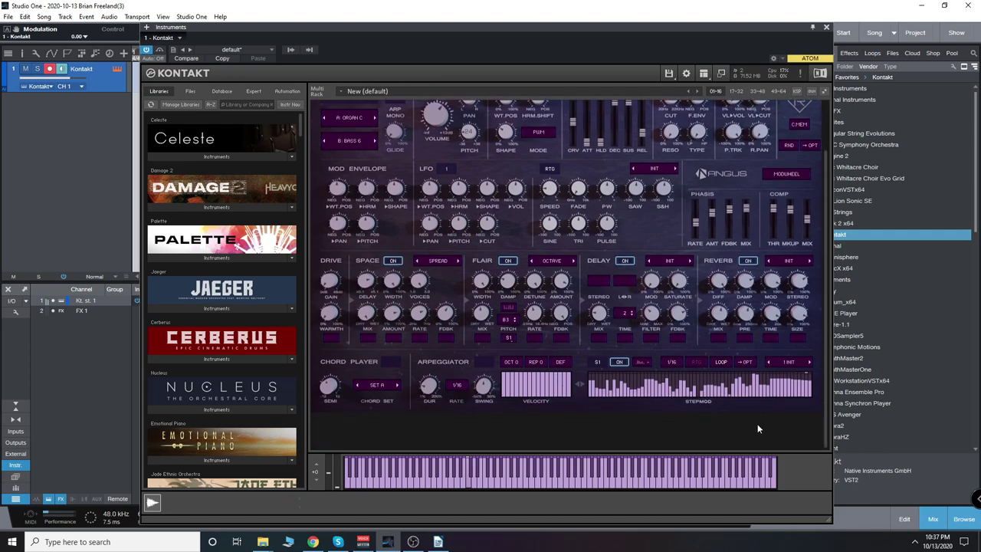
mouse_move(606, 387)
mouse_down()
mouse_move(668, 374)
mouse_move(691, 392)
mouse_move(698, 374)
mouse_move(716, 396)
mouse_up()
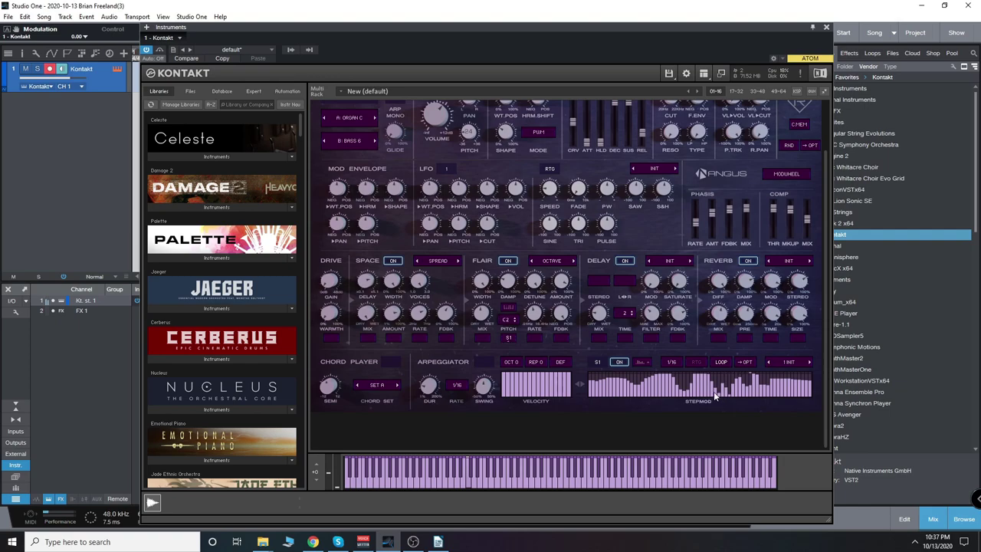
Turn off the S1 step modulation, enable the arpeggiator and redraw its velocity steps with uneven heights
click(618, 361)
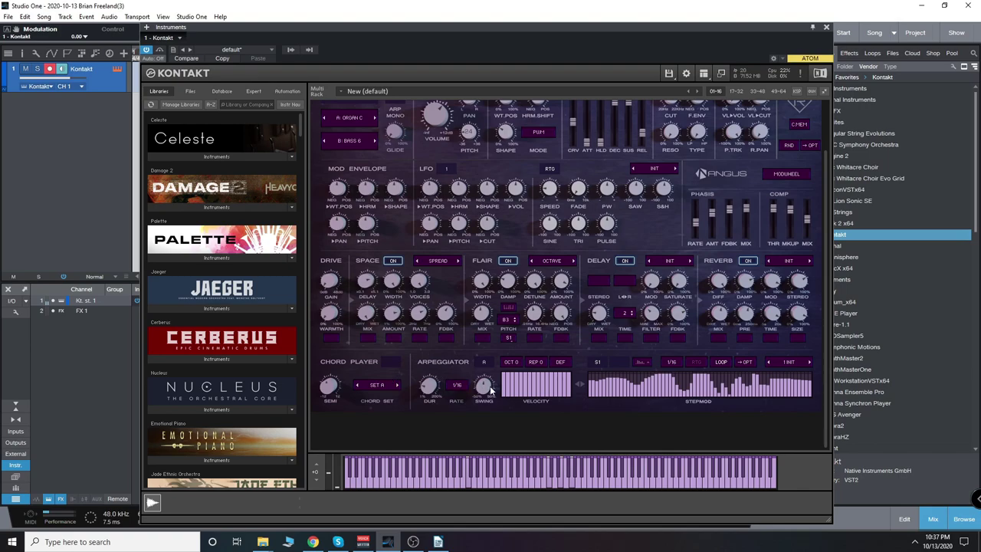
mouse_move(505, 377)
mouse_down()
mouse_move(512, 391)
mouse_move(565, 379)
mouse_move(577, 397)
mouse_up()
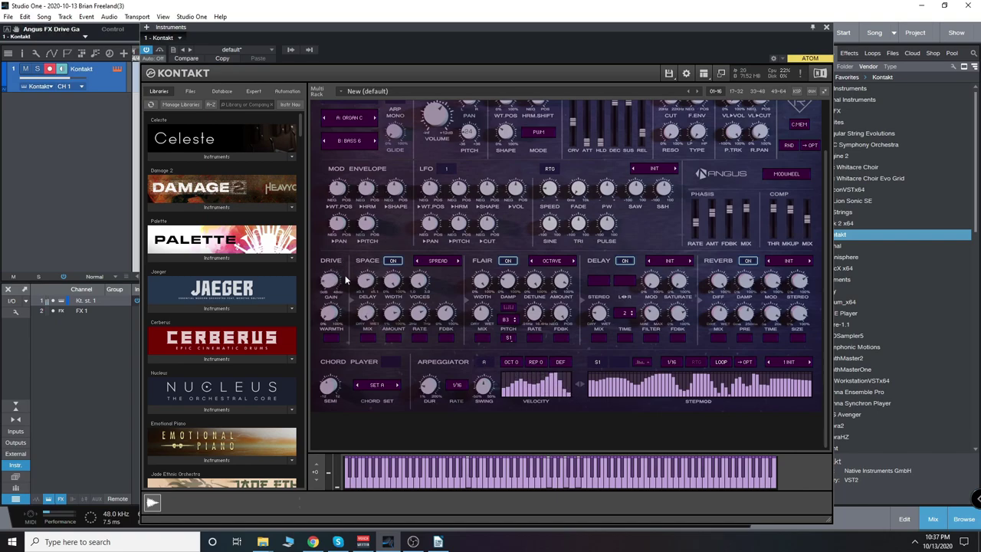
Load the DR Magma Drone snapshot from the Drone category
scroll(397, 314, up, 2)
scroll(397, 314, up, 3)
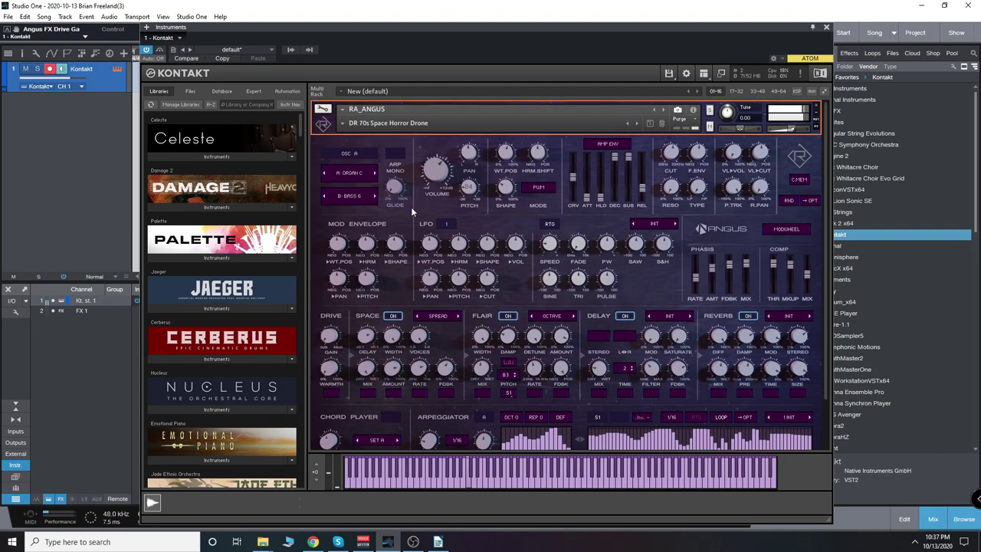
click(342, 124)
mouse_move(369, 136)
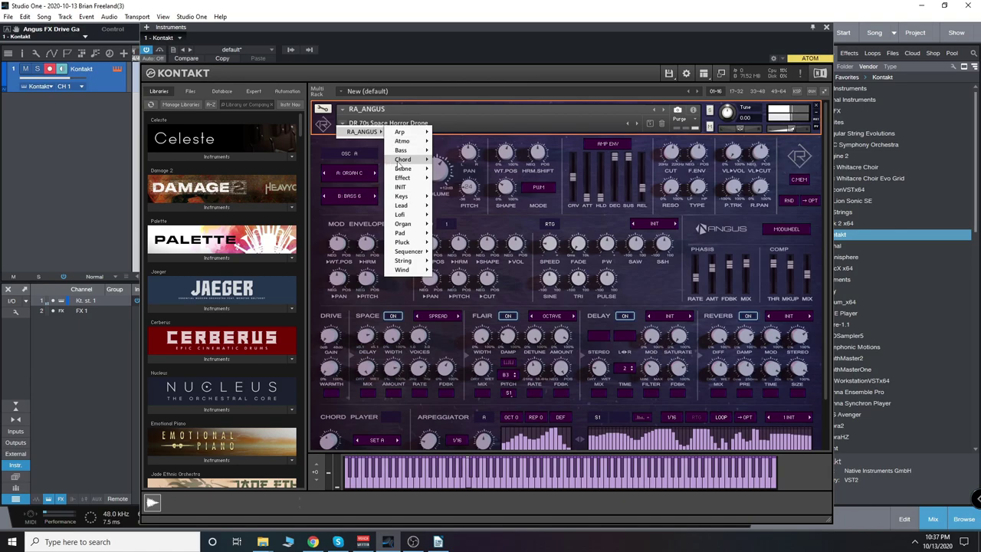
mouse_move(405, 168)
click(466, 215)
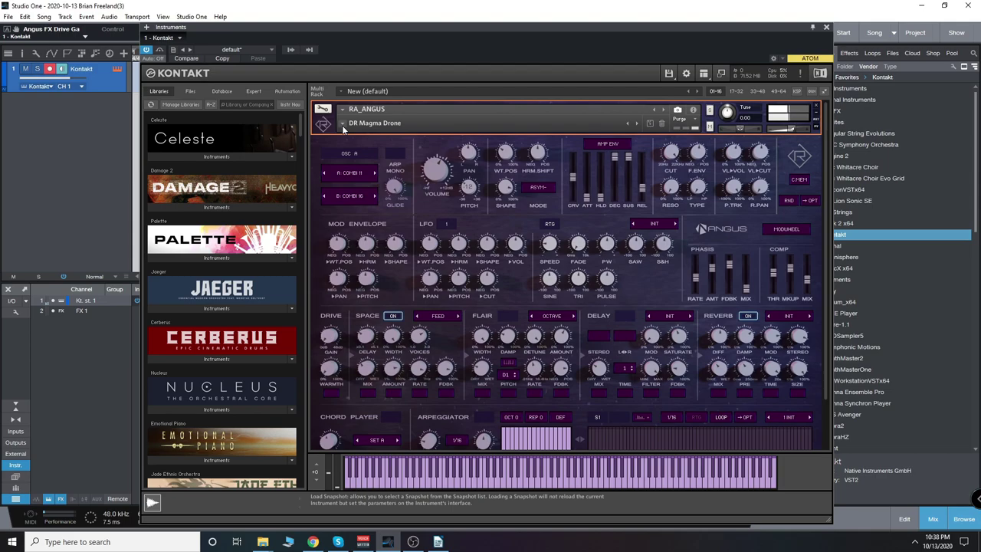
Load the FX CHAOS FX snapshot from the Effect category, and go back to the FX Chainsaw Factory snapshot
click(341, 125)
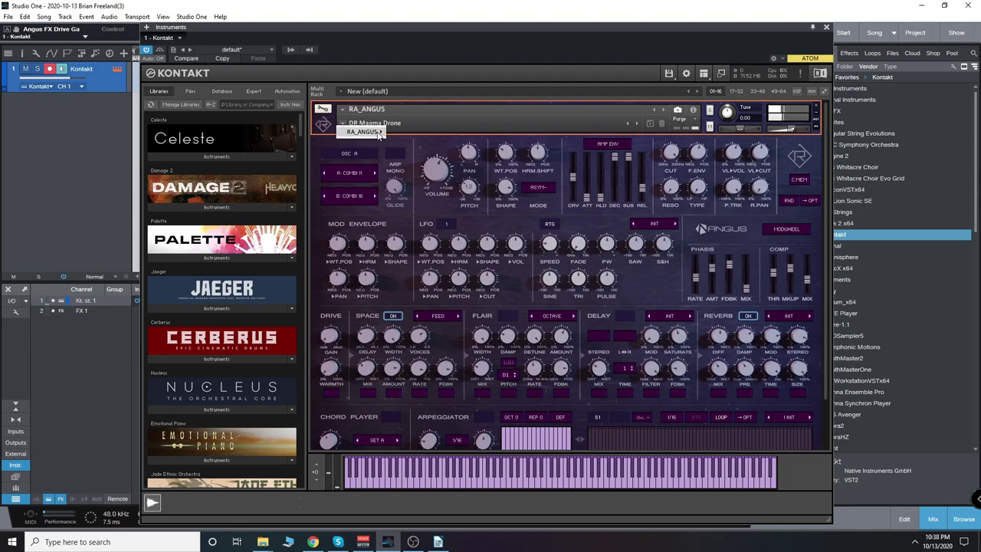
mouse_move(368, 132)
mouse_move(412, 182)
click(458, 241)
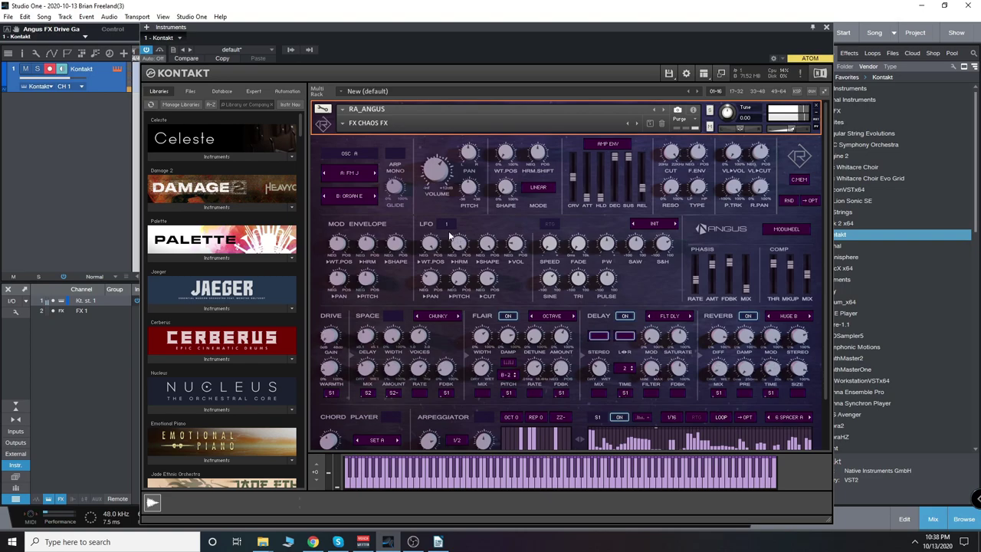
click(447, 226)
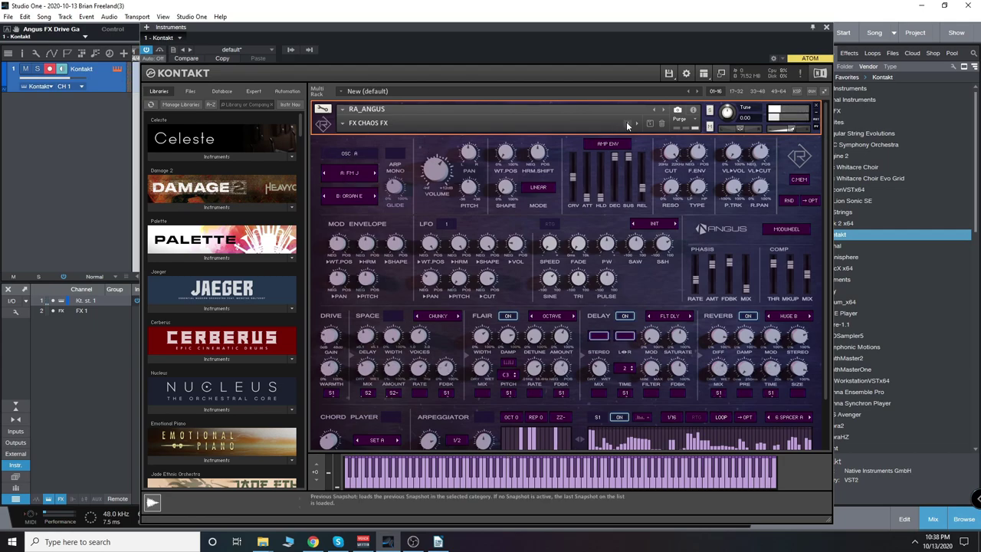
click(626, 123)
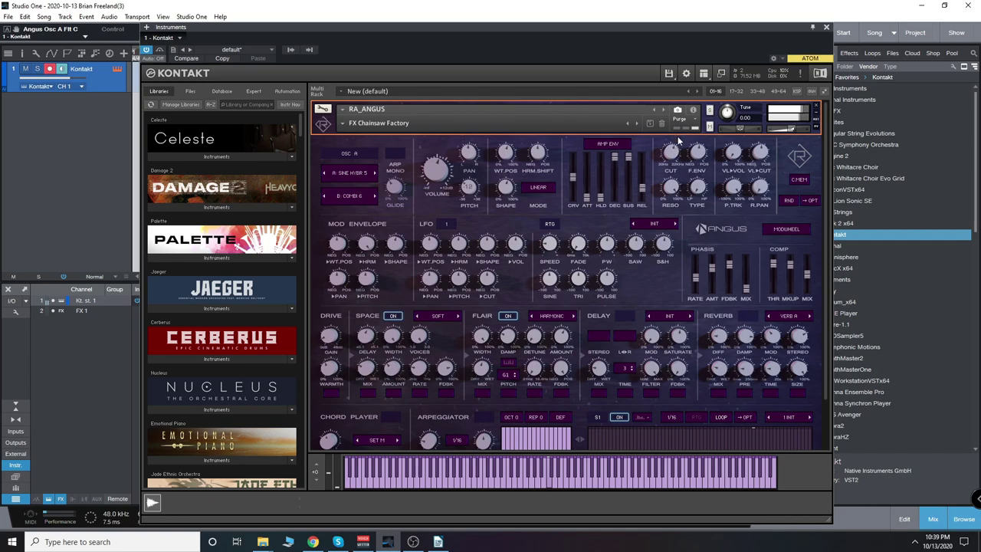
Load the KY Danger Watch out Keys 2 snapshot from the Keys category and advance through the following snapshots to KY Delayed Combi A
click(368, 123)
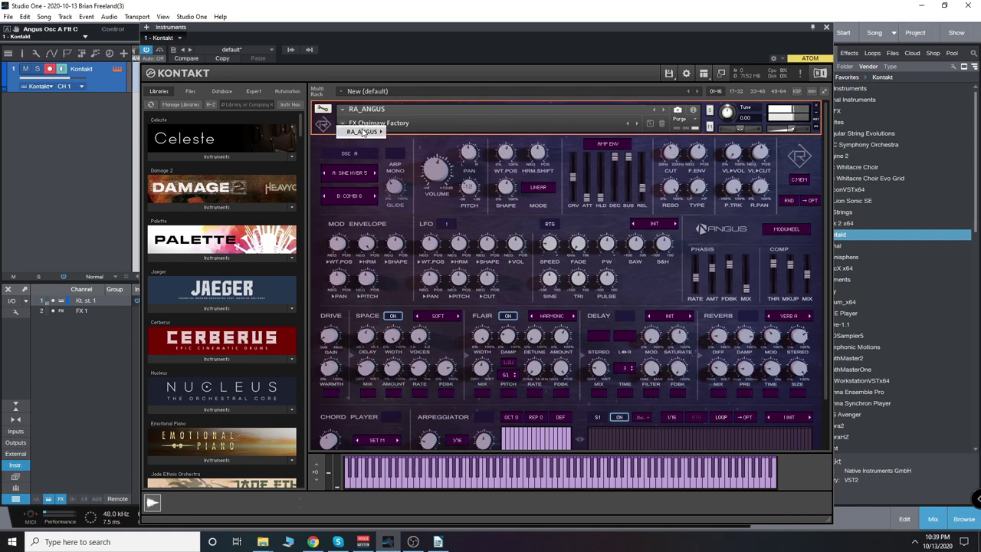
mouse_move(365, 131)
mouse_move(403, 198)
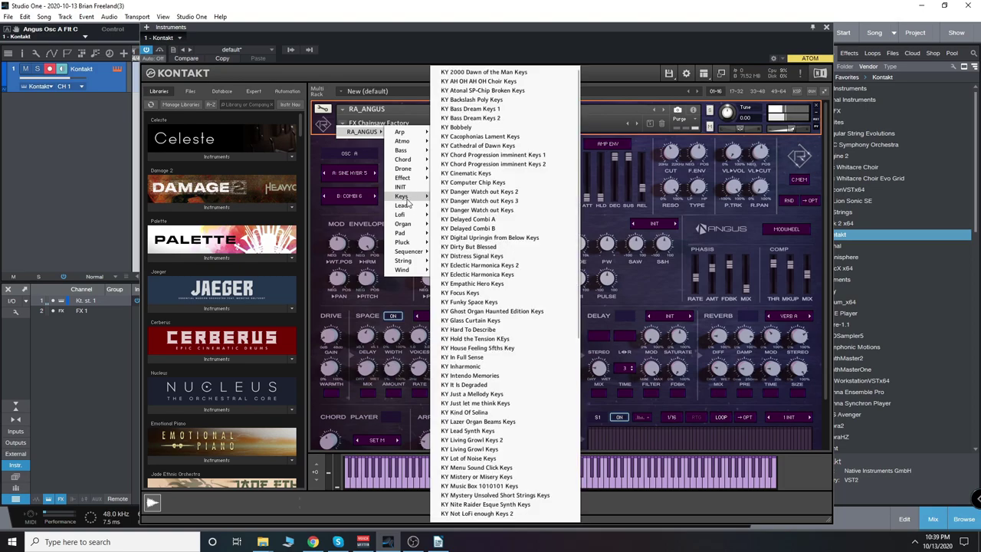
click(510, 196)
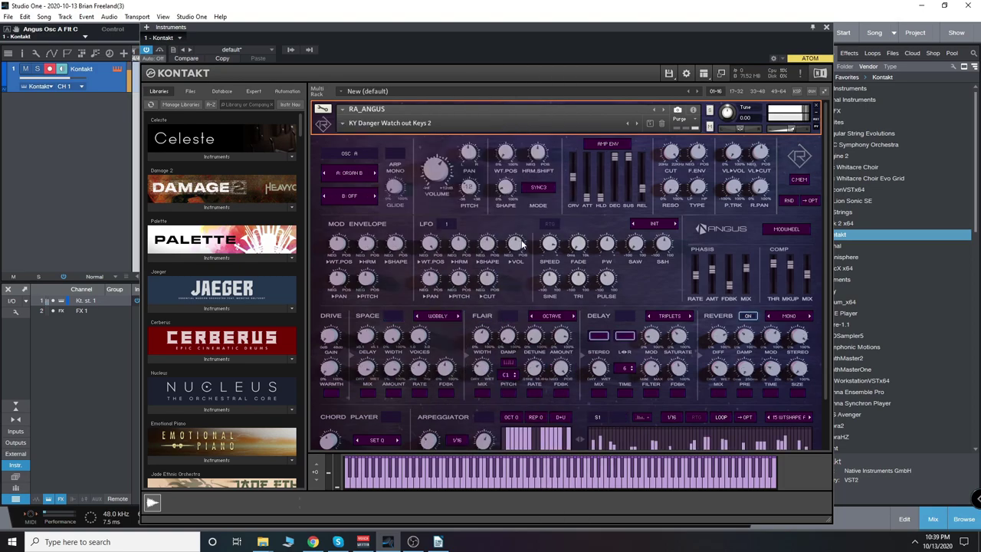
click(636, 123)
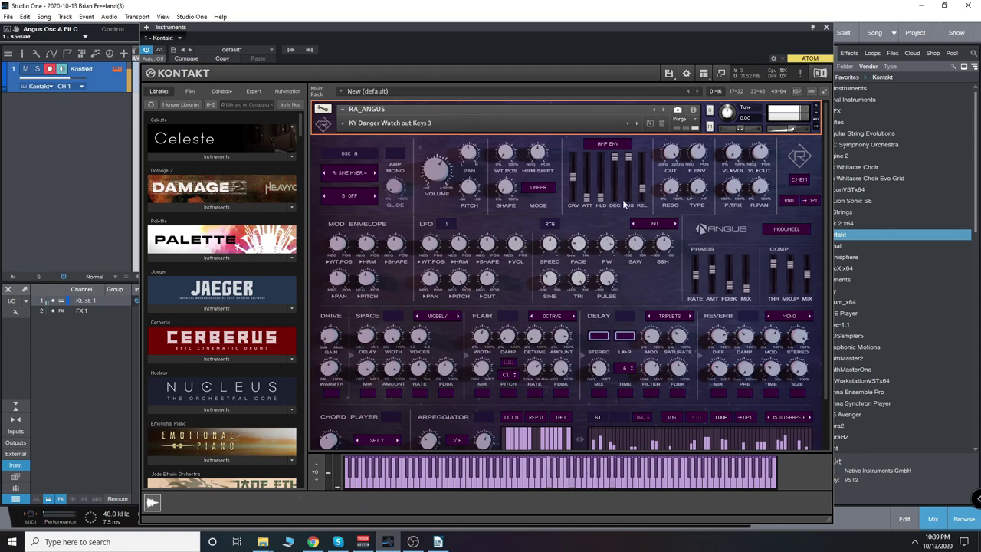
click(636, 123)
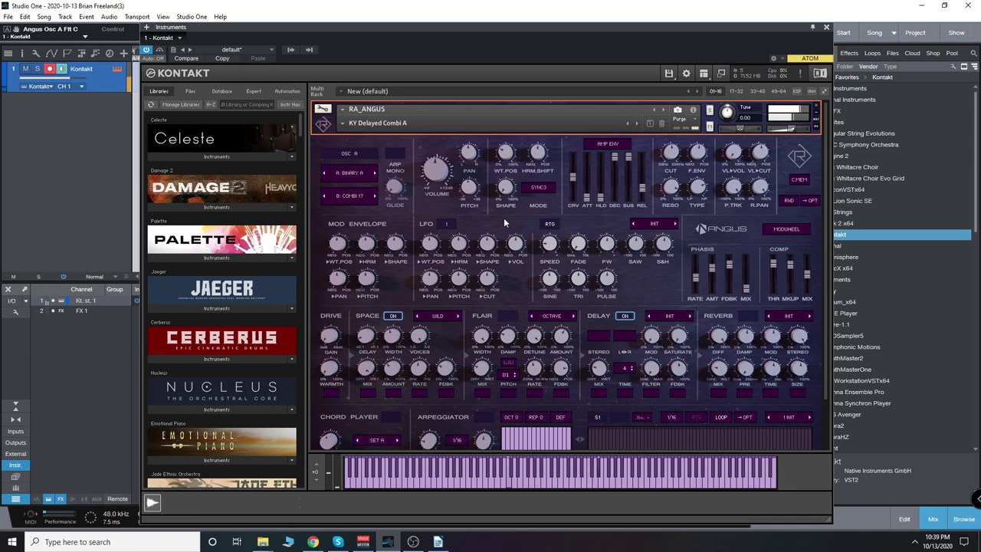
Load the LOFI Blip Keys snapshot from the Lofi category
click(366, 124)
mouse_move(359, 135)
click(506, 272)
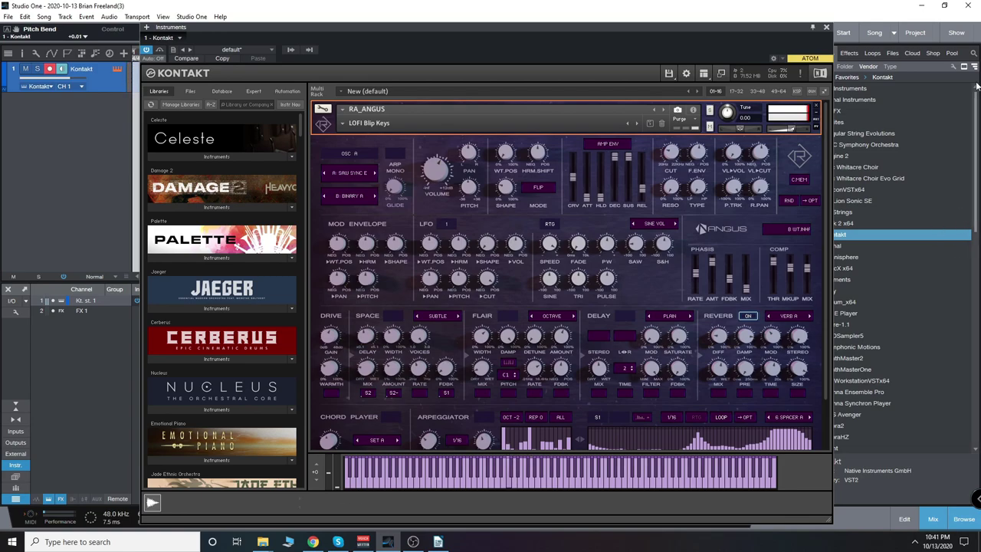
mouse_move(787, 128)
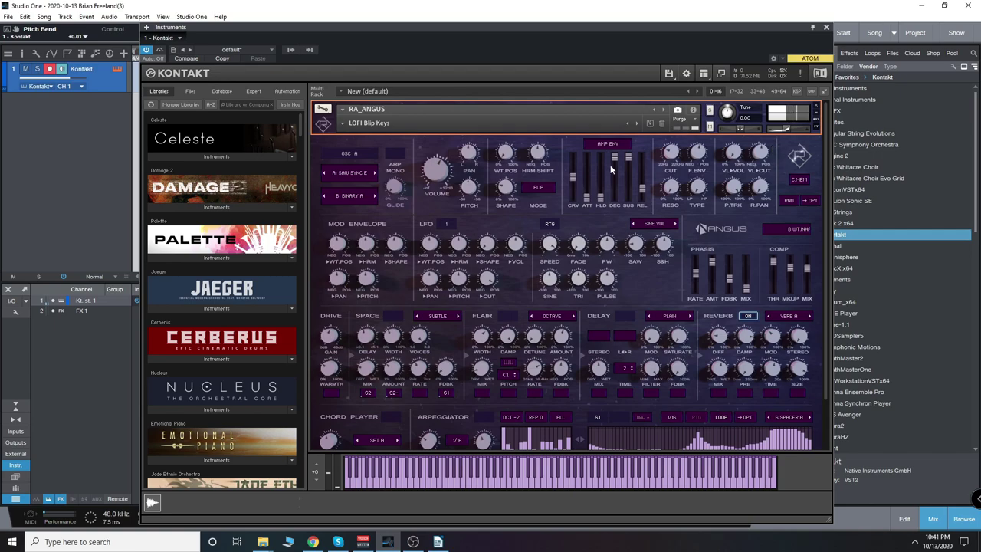
Advance through the Lofi snapshots to LOFI Bye Bye Neighbours Bass and adjust its oscillator A filter
click(637, 123)
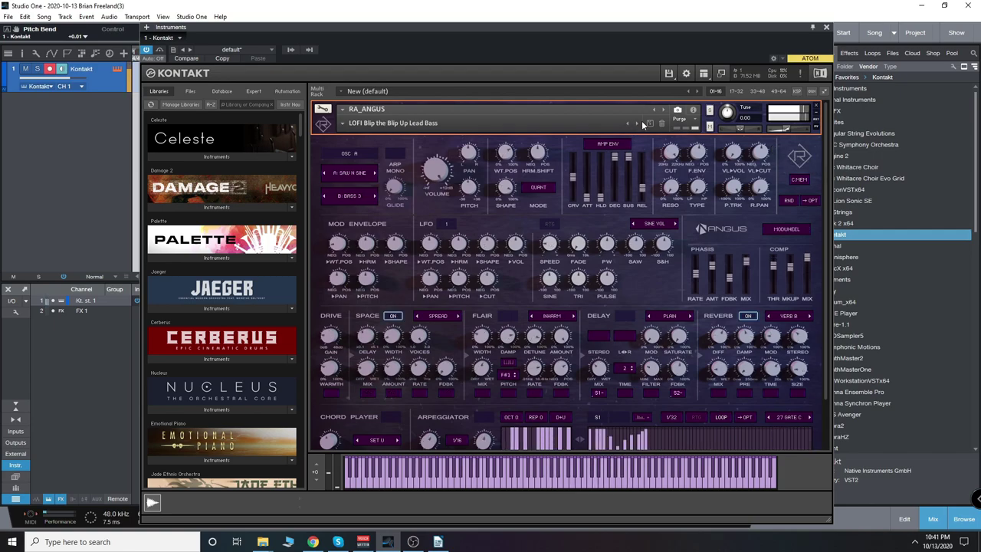
click(636, 123)
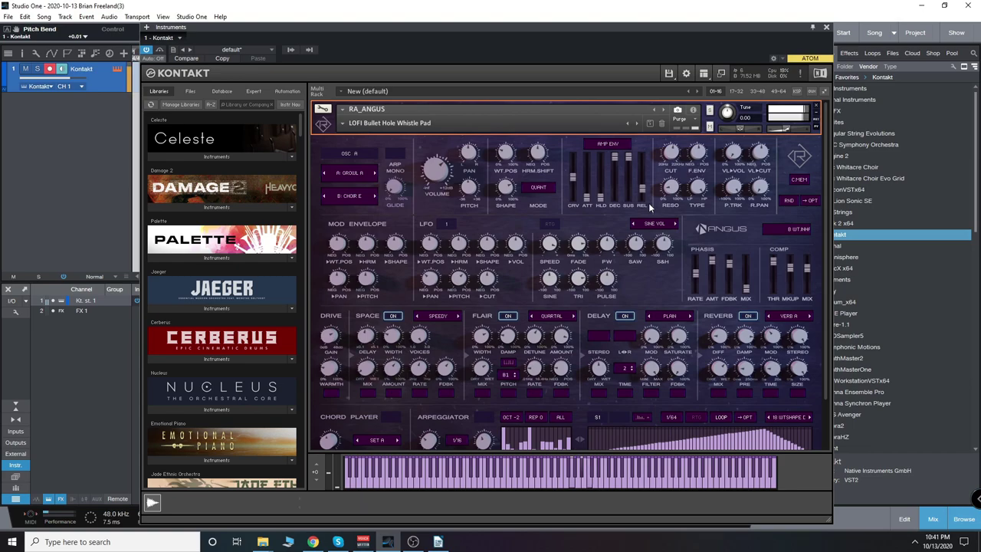
click(636, 123)
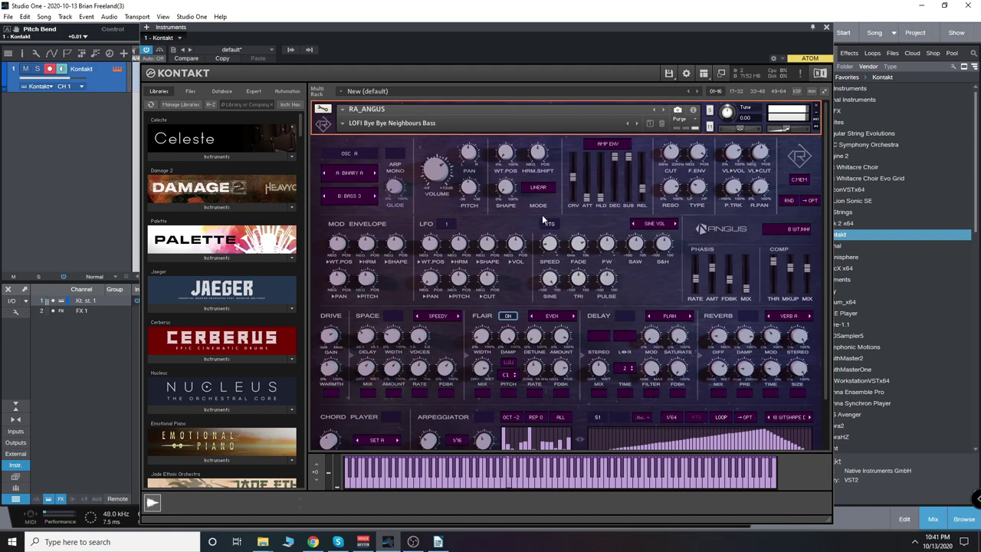
click(673, 199)
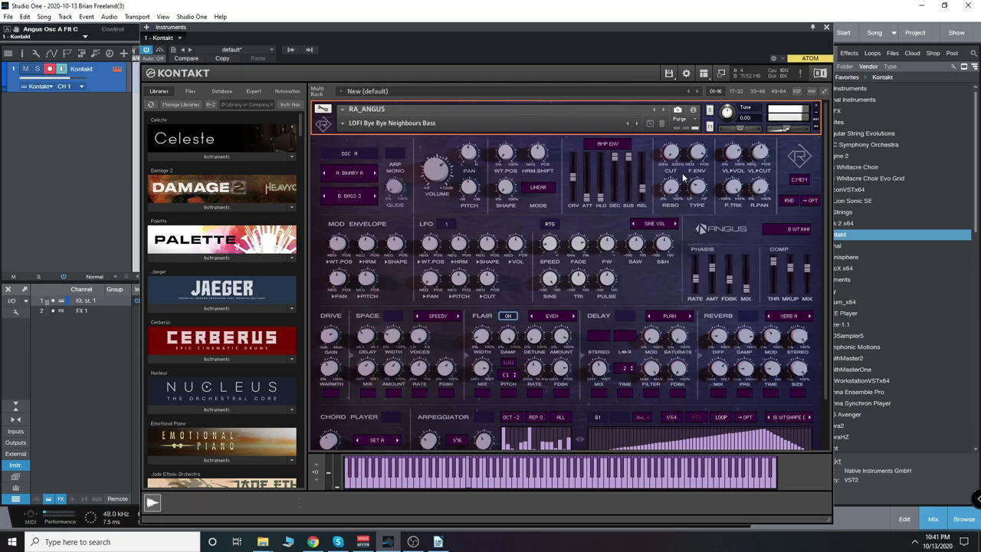
Load the PD Distortion Guitar and reverse breaking Glass Pad snapshot from the Pad category
click(342, 122)
mouse_move(355, 132)
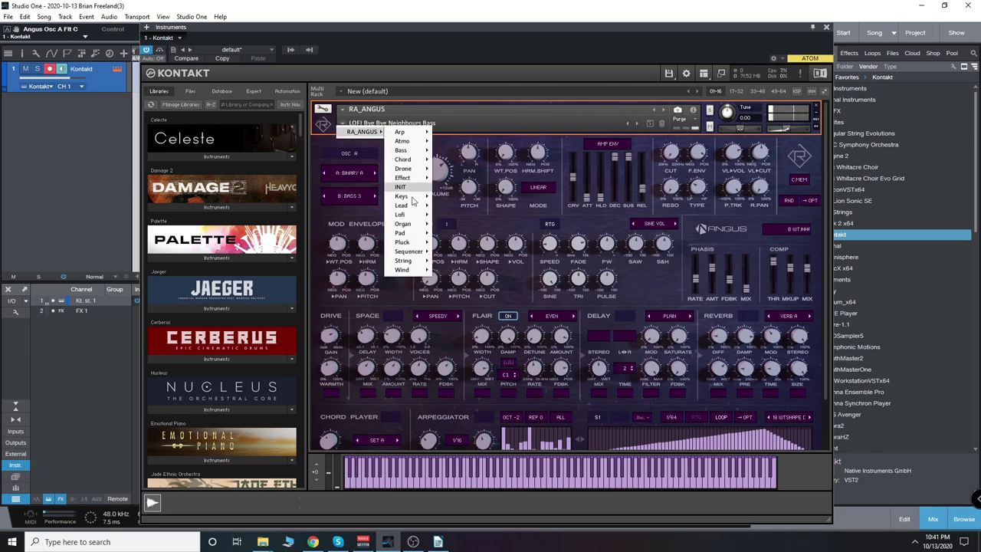
click(460, 235)
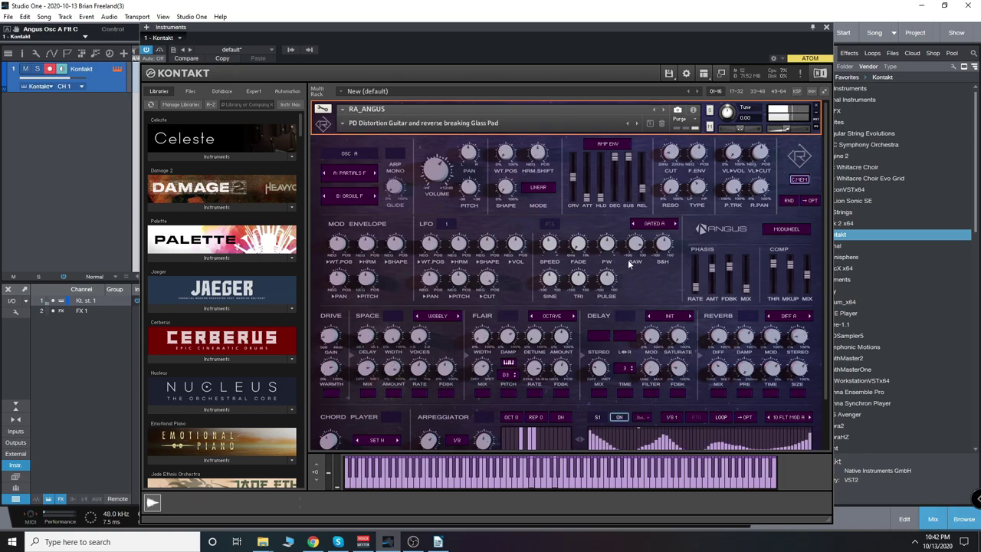
Redraw the opening third of the S1 step modulation pattern with taller, uneven steps
drag(825, 329, 827, 385)
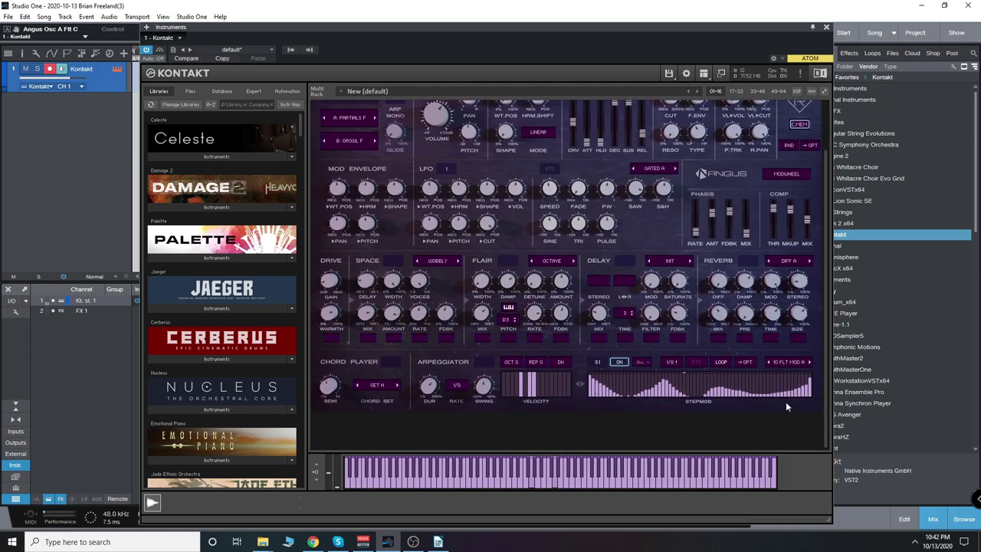
click(593, 399)
mouse_move(596, 392)
mouse_down()
mouse_move(603, 349)
mouse_move(601, 404)
mouse_move(604, 370)
mouse_move(613, 400)
mouse_up()
click(621, 387)
mouse_move(633, 391)
mouse_down()
mouse_move(645, 372)
mouse_move(679, 394)
mouse_up()
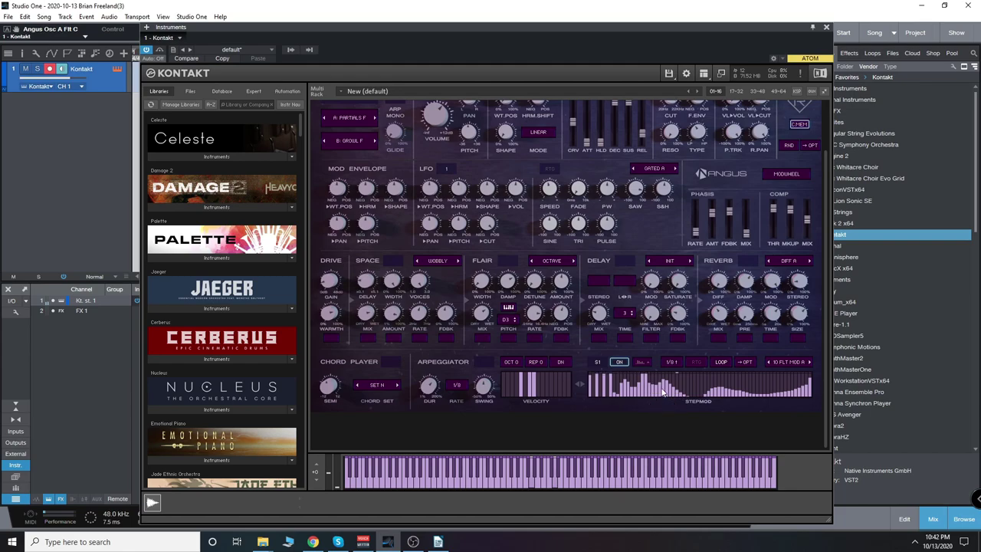
Change oscillator A's first waveform from PARTIALS F by stepping forward two entries
scroll(524, 260, up, 3)
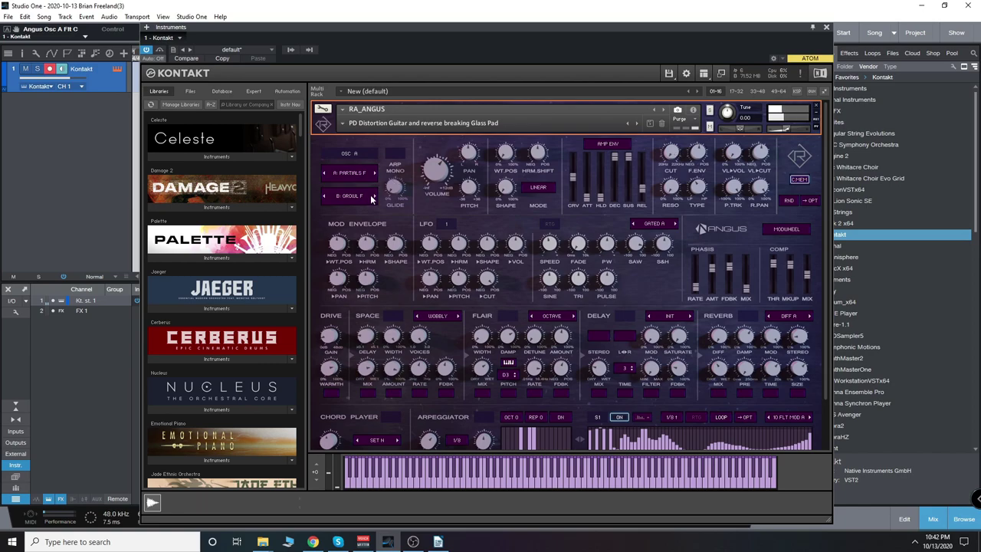
click(375, 172)
click(376, 172)
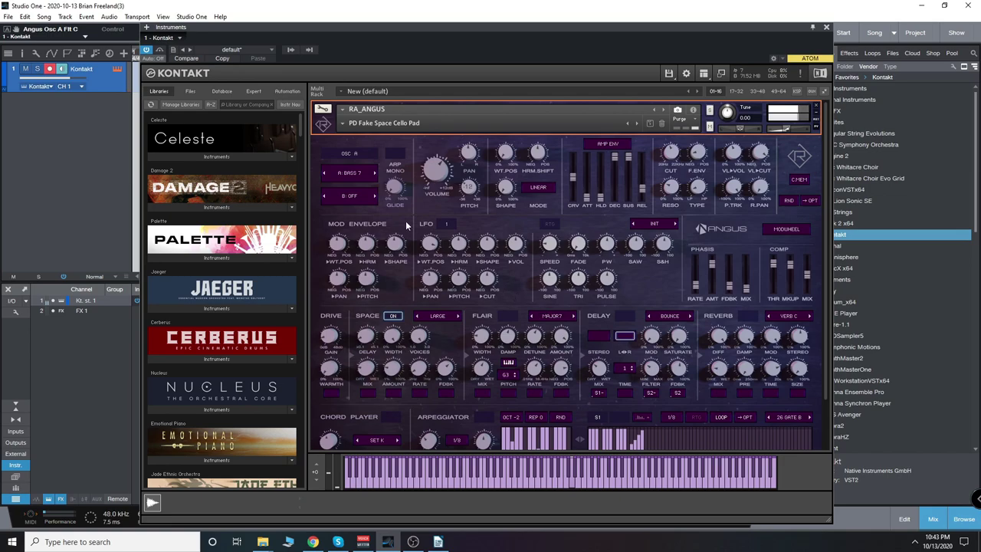
In the PD Fake Space Cello Pad snapshot, set oscillator A's B waveform to CHOIR A
click(354, 196)
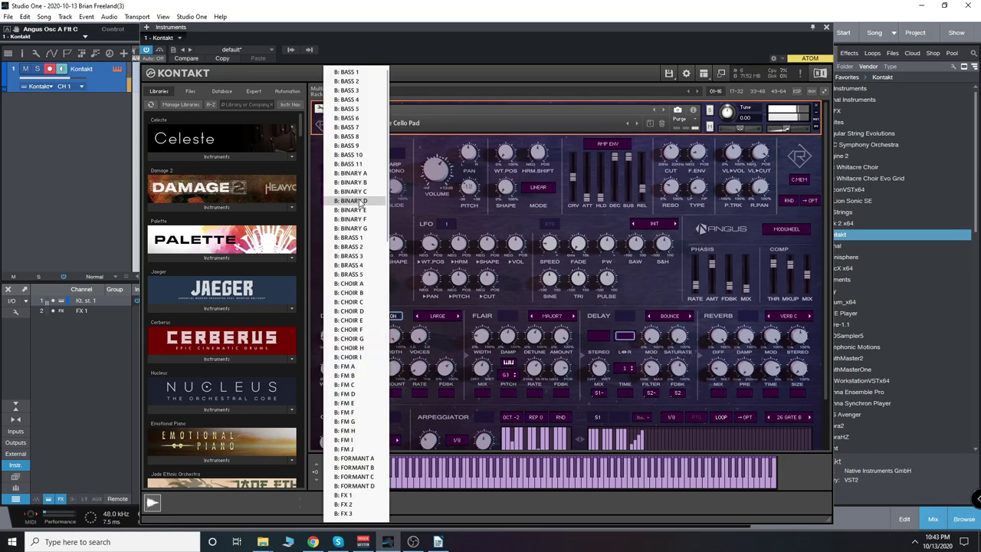
click(357, 284)
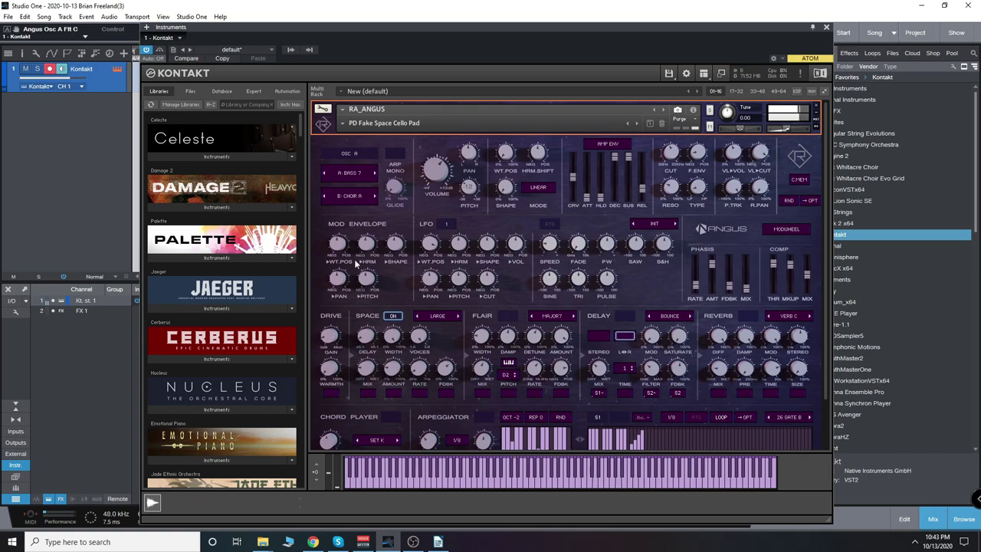
Load the PL A Lush Morning snapshot from the Pluck category
click(343, 123)
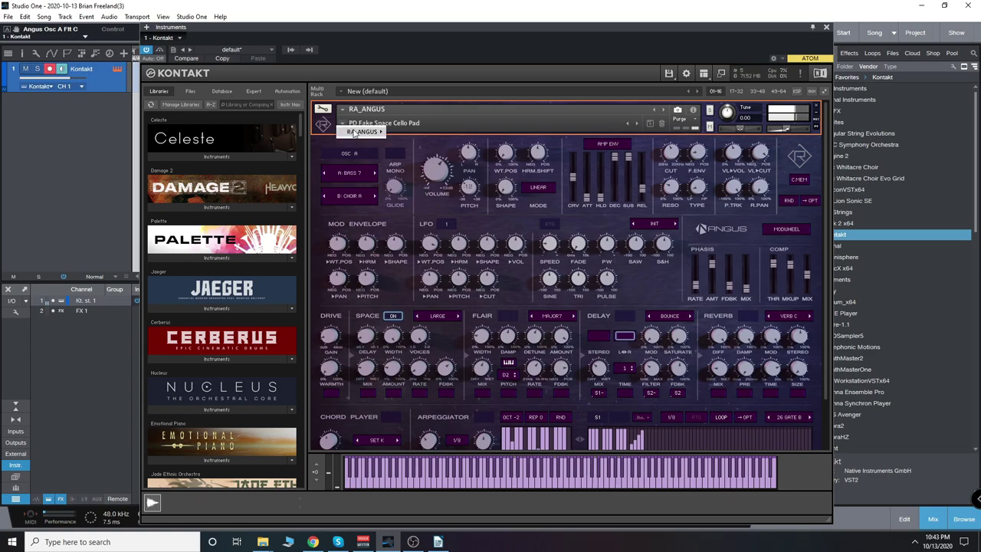
mouse_move(354, 132)
mouse_move(408, 242)
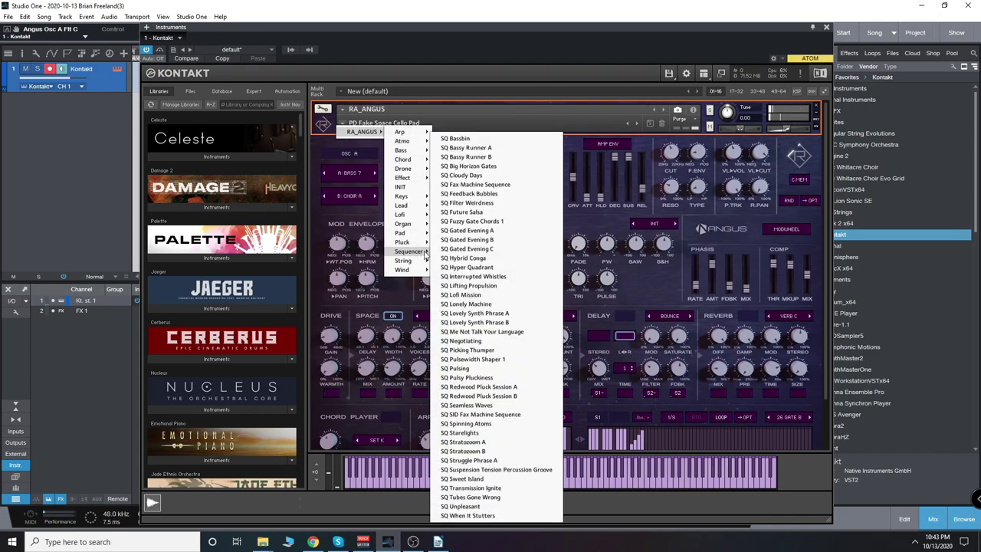
click(482, 247)
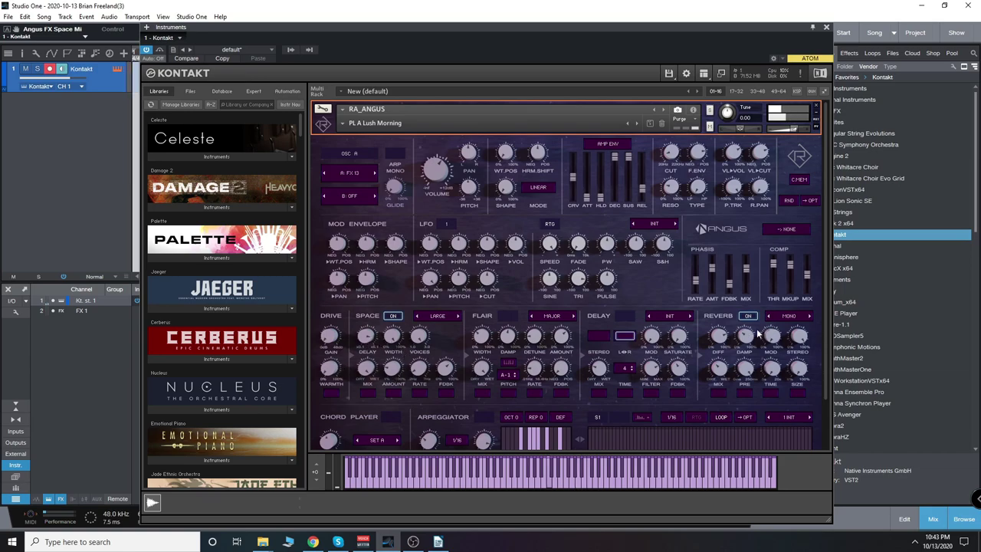
Try the VERB A reverb preset on the pluck sound, and switch the reverb to HUGE A
click(789, 316)
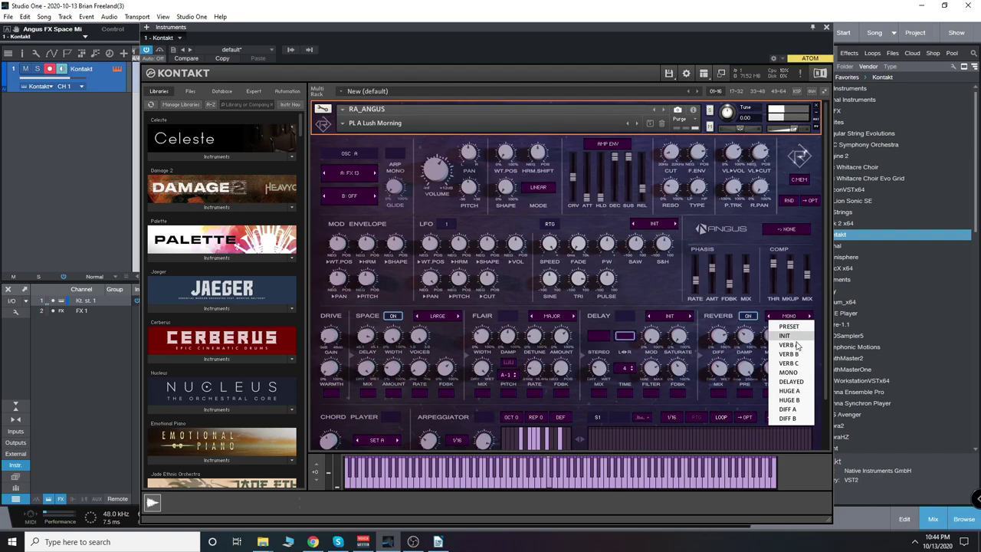
click(795, 345)
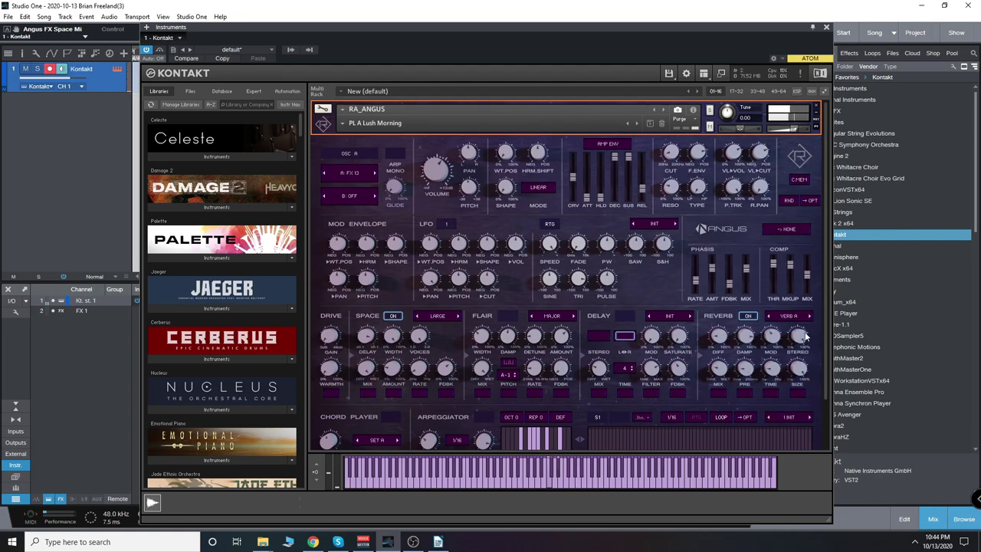
click(800, 316)
click(795, 395)
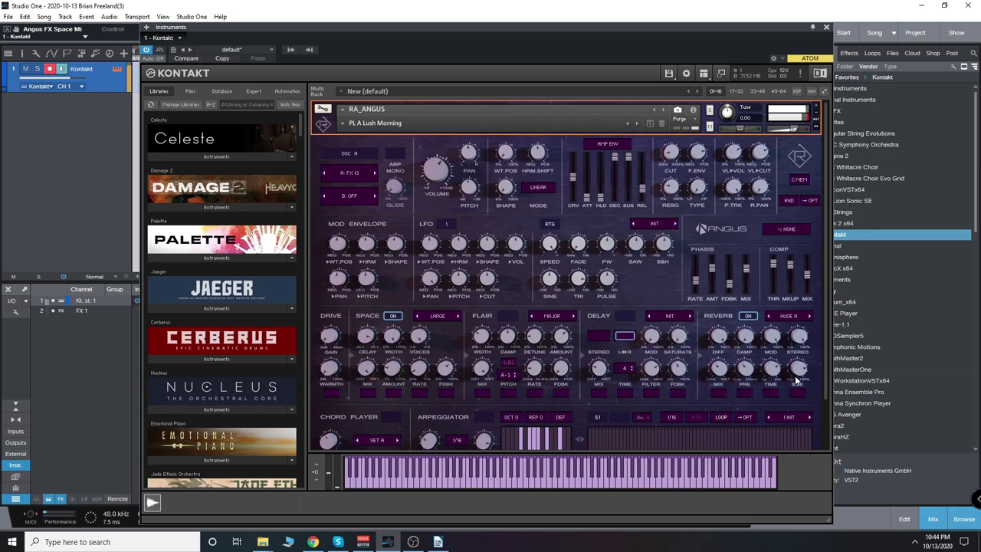
Advance through the Pluck snapshots, from PL Blip Kick on to PL Glidings A
click(637, 123)
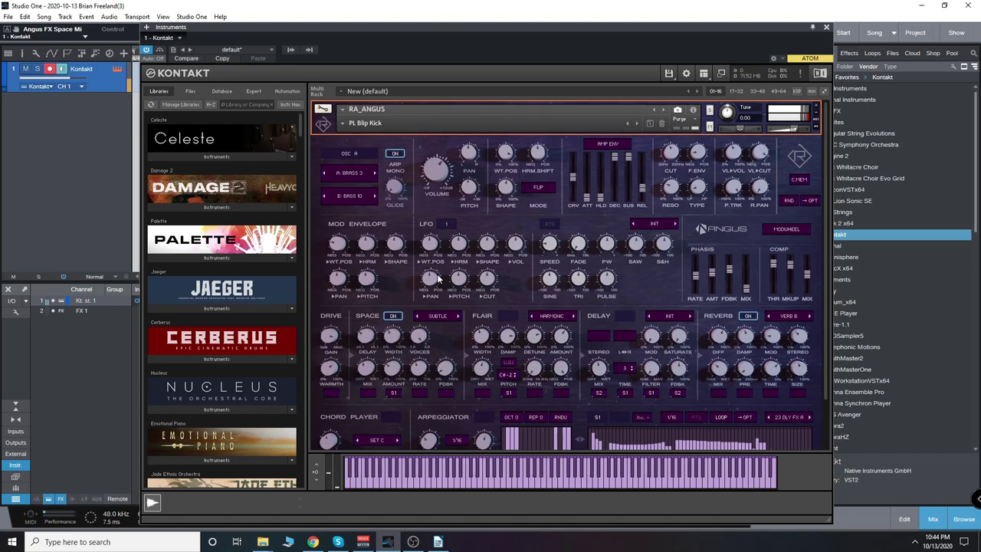
click(636, 123)
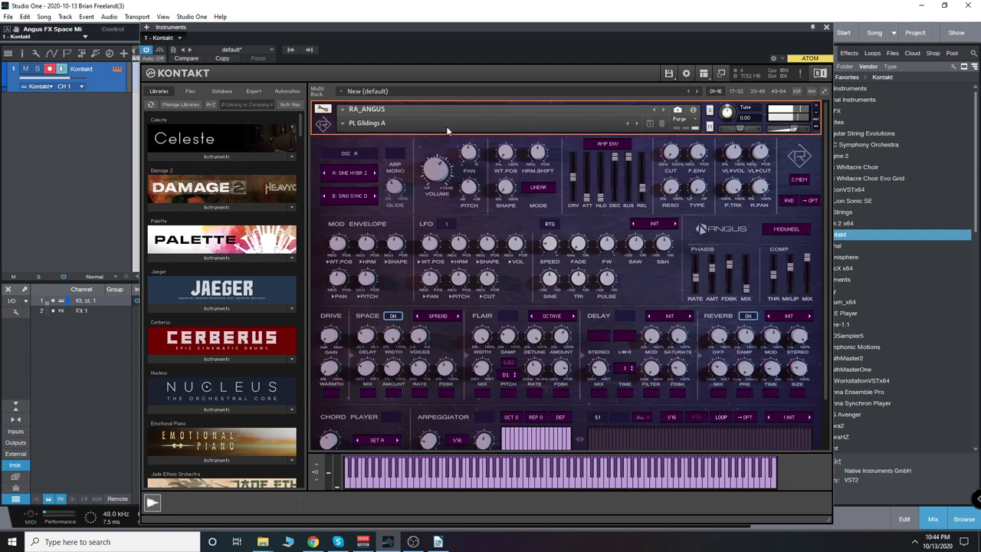
Load the SQ Hybrid Conga snapshot from the Sequencer category and advance to SQ Hyper Quadrant
click(341, 123)
click(355, 138)
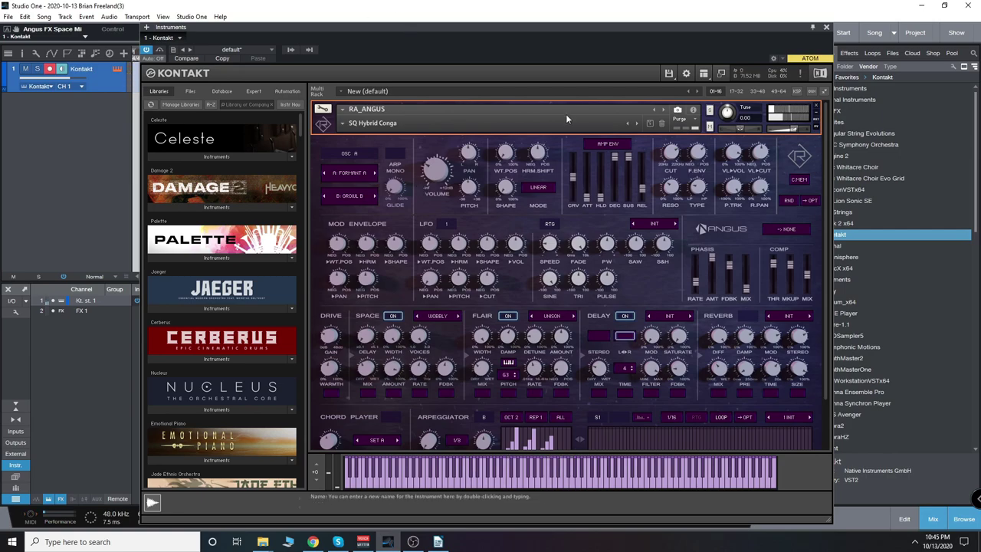
click(636, 123)
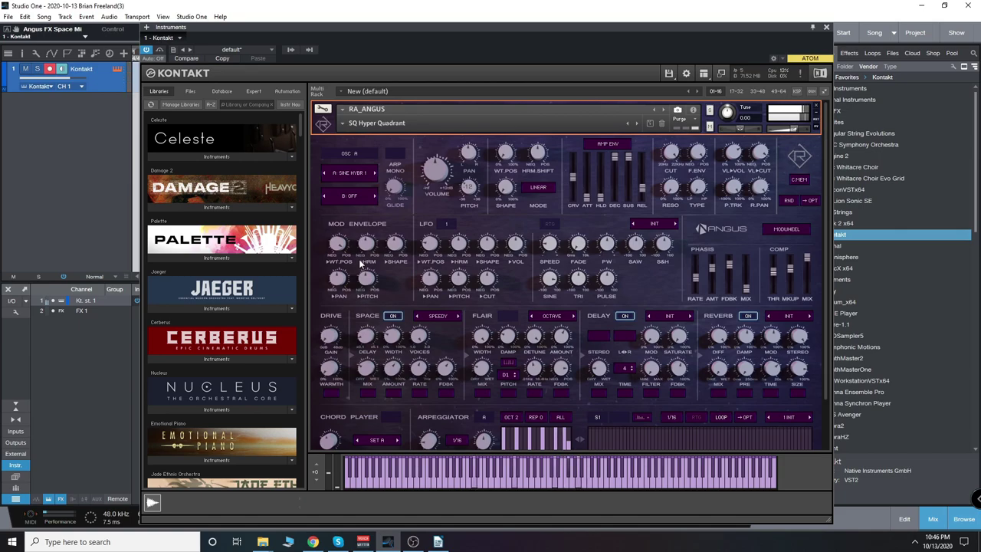
Load the WN Metallic Brass A snapshot from the Wind category
click(343, 124)
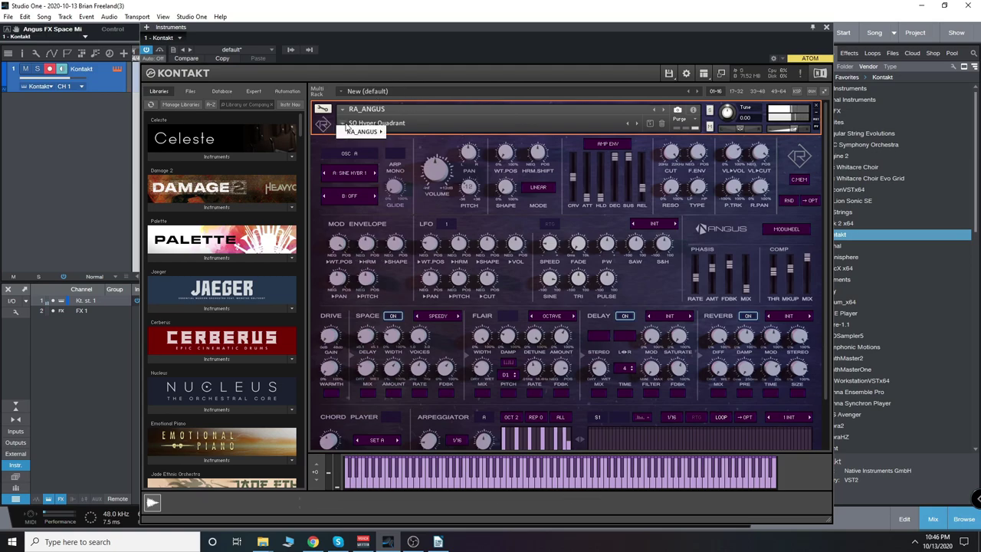
mouse_move(360, 131)
click(414, 261)
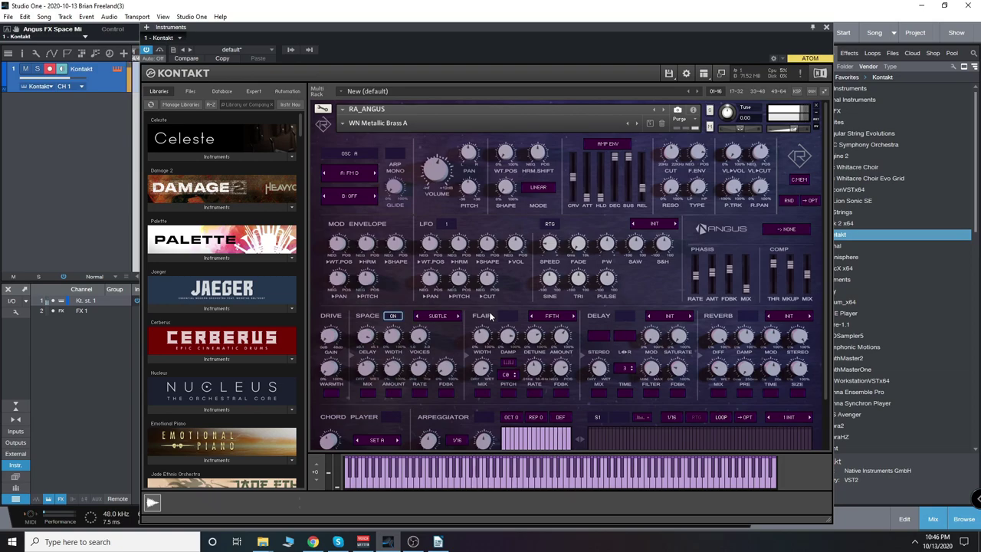
Advance through the Wind snapshots, from WN Oriental Impact and WN Phasing Brass on to WN Super Brassy
click(636, 124)
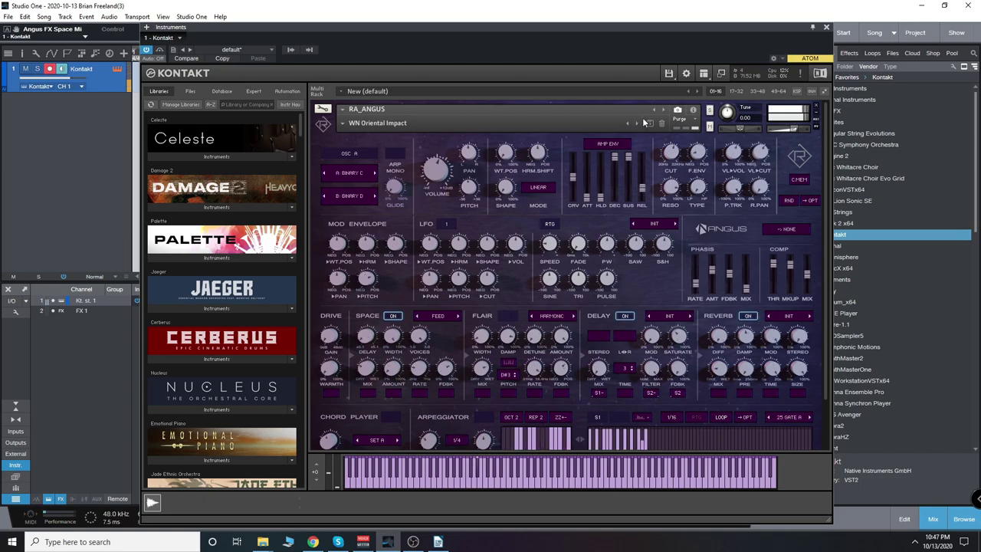
click(636, 125)
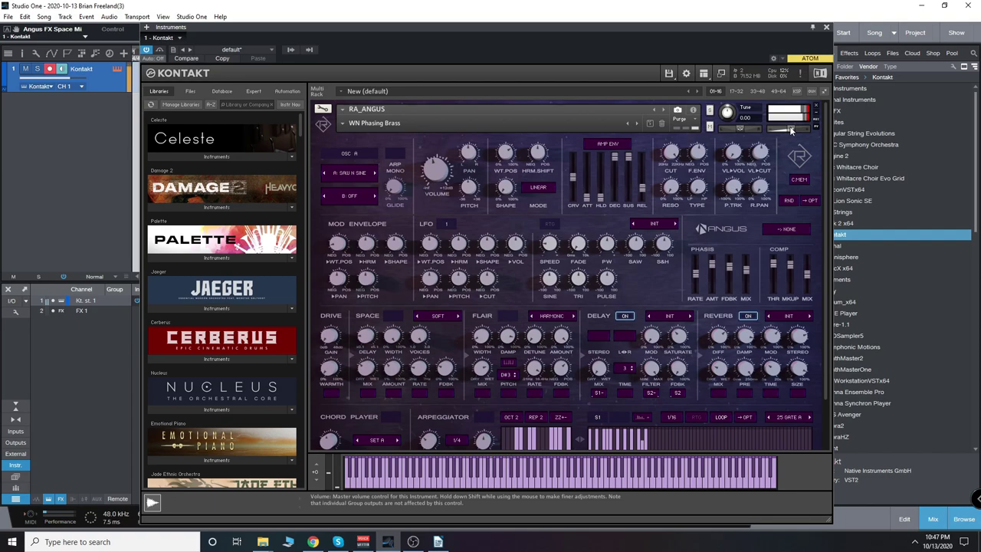
click(636, 122)
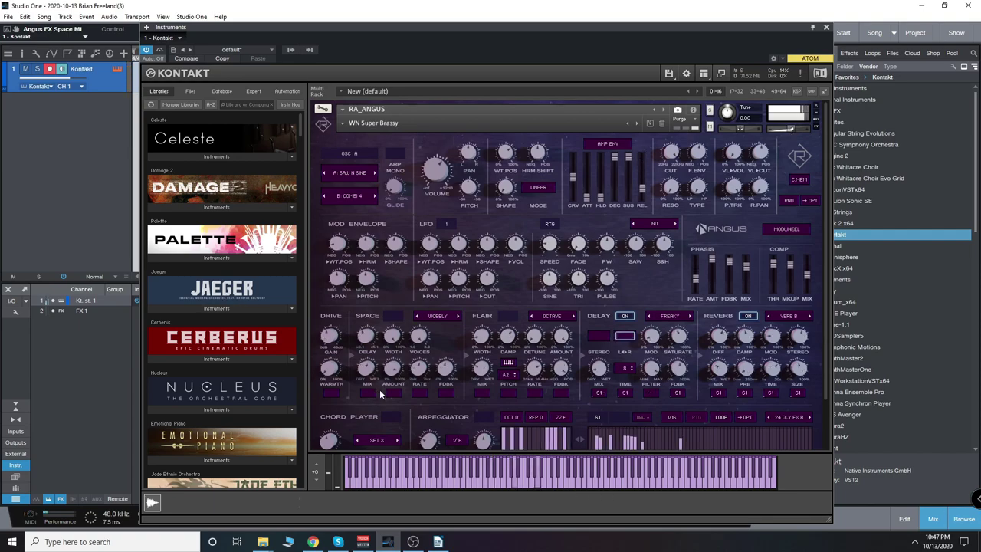
Set the second waveform slot of oscillator A to B: GROWL D
click(362, 199)
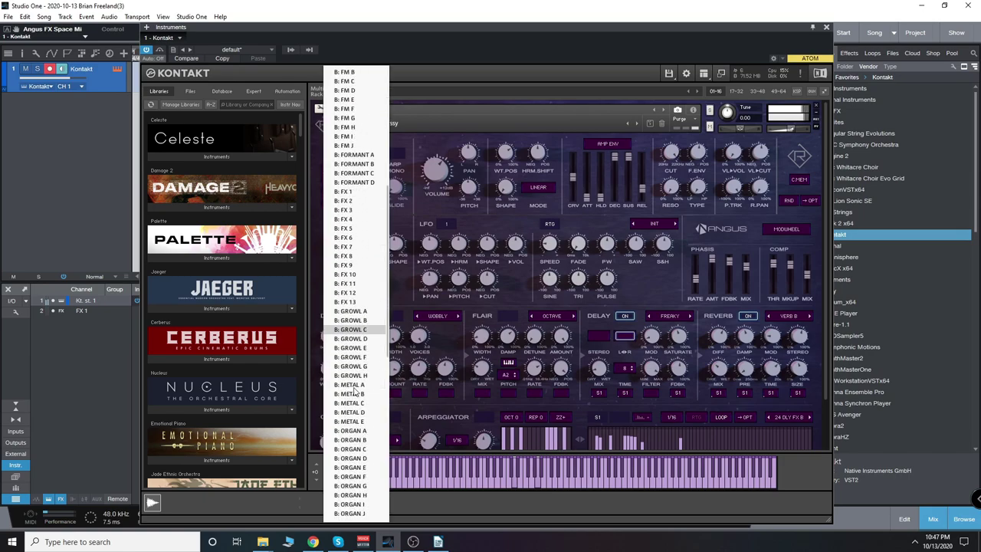
click(351, 338)
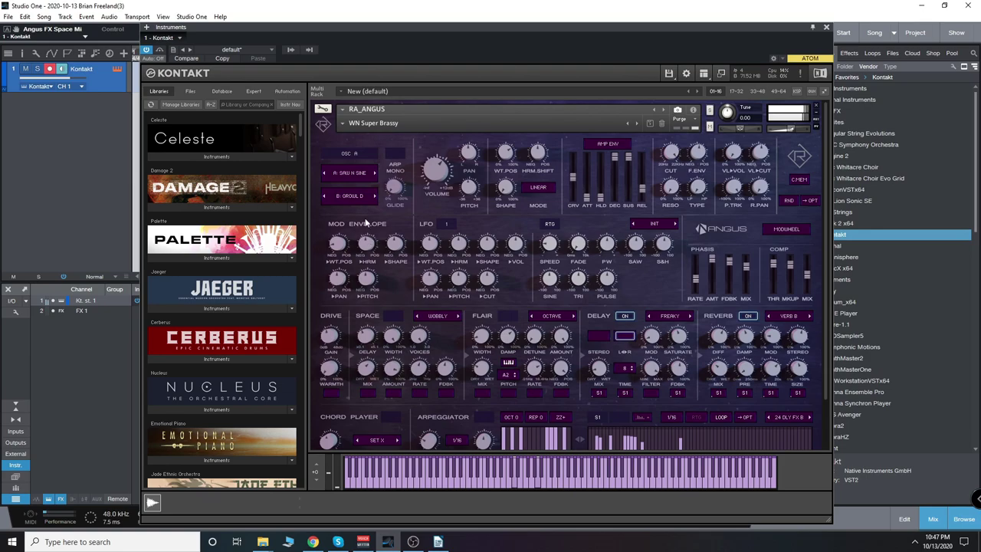
Step the first waveform slot through the saw sync waves to A: SAW SYNC D, and turn on ARP MONO
click(374, 172)
click(375, 173)
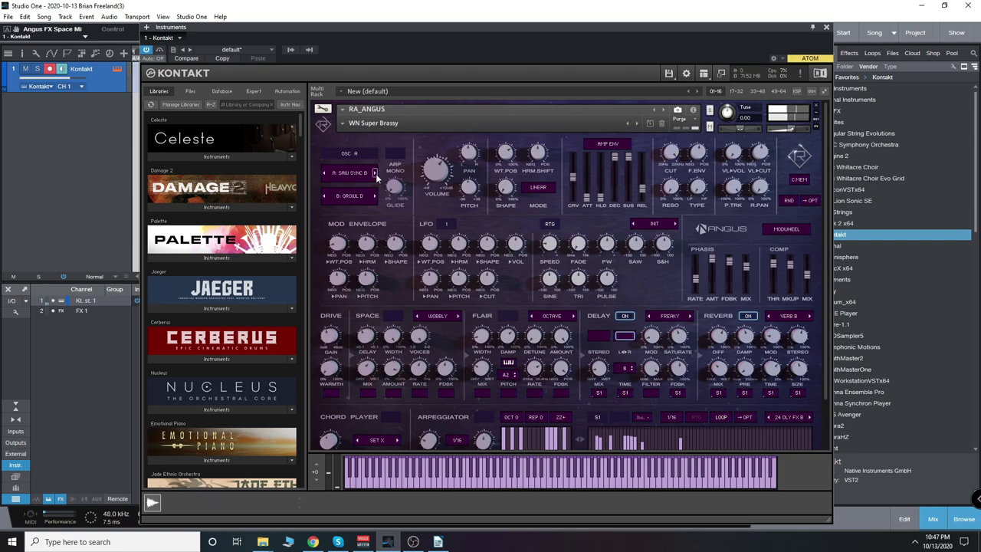
click(375, 173)
click(375, 173)
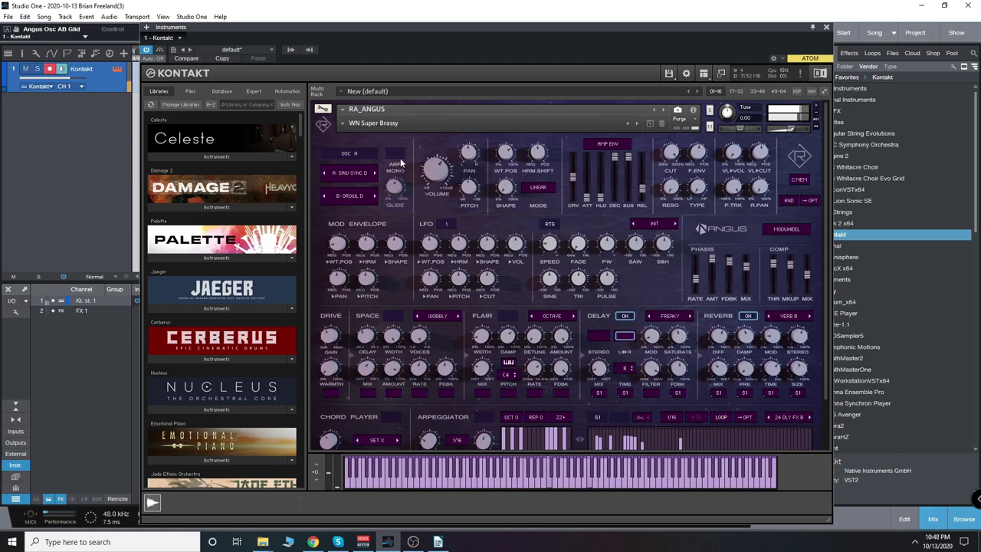
click(395, 155)
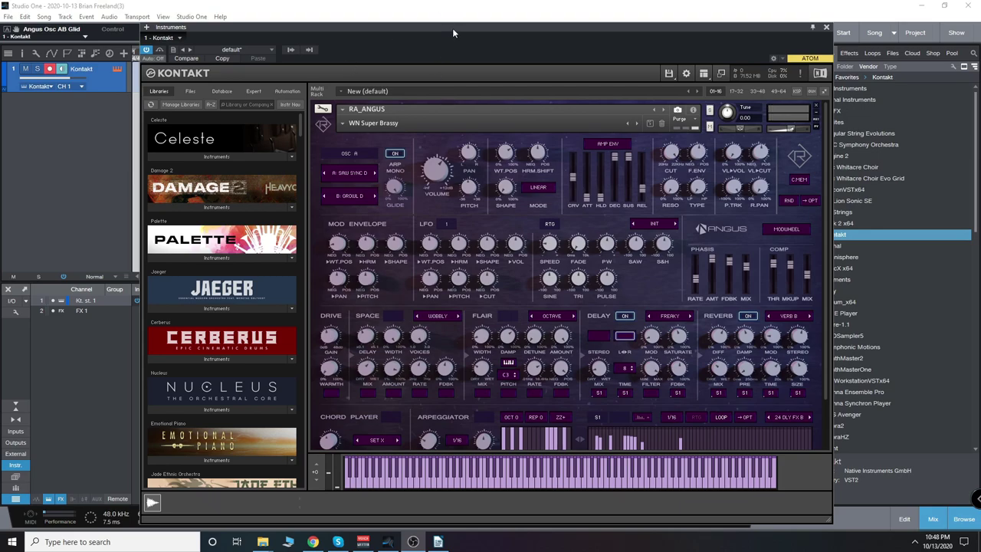
Shift the instrument window slightly up and examine the waveform choices for slot B, closing the list without a selection
drag(452, 28, 432, 22)
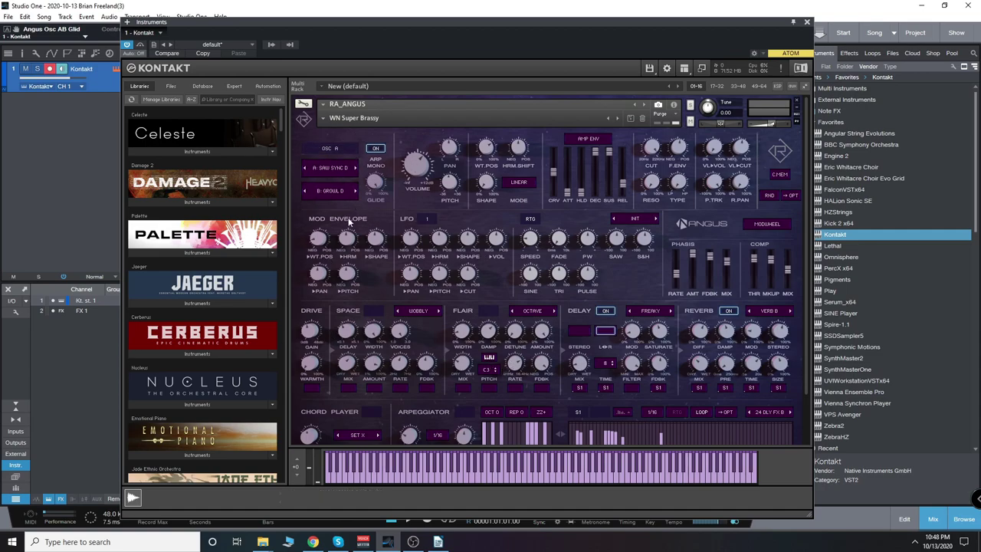
click(332, 194)
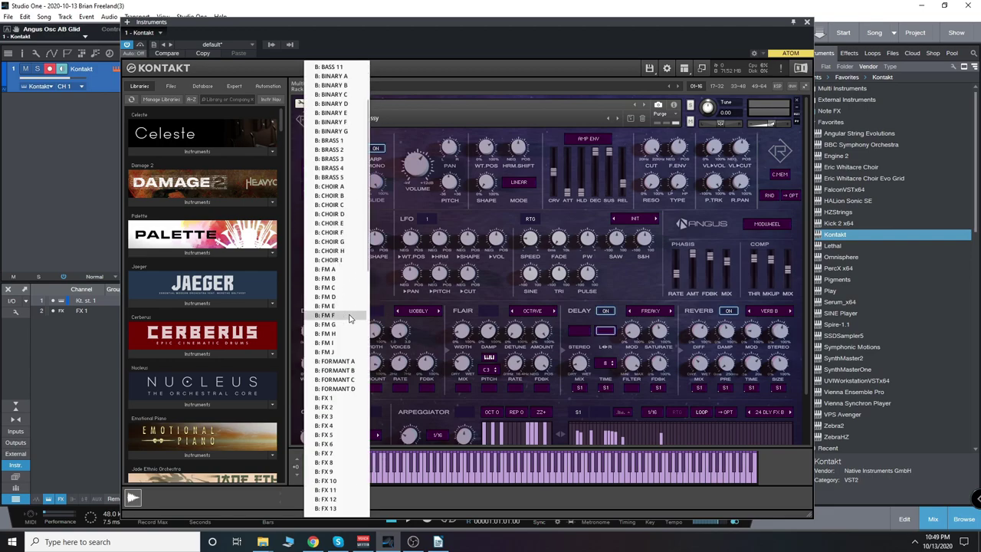
scroll(346, 323, down, 4)
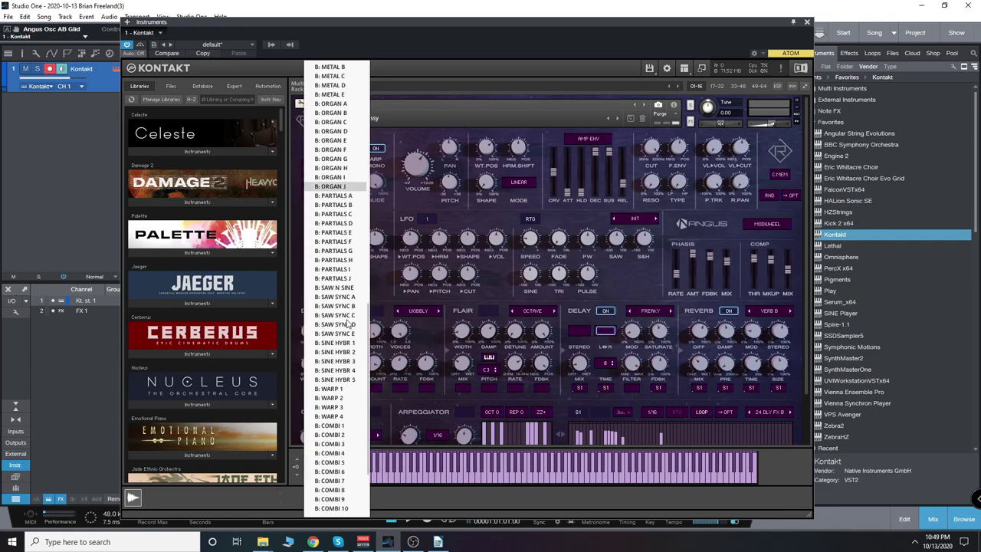
scroll(347, 323, up, 5)
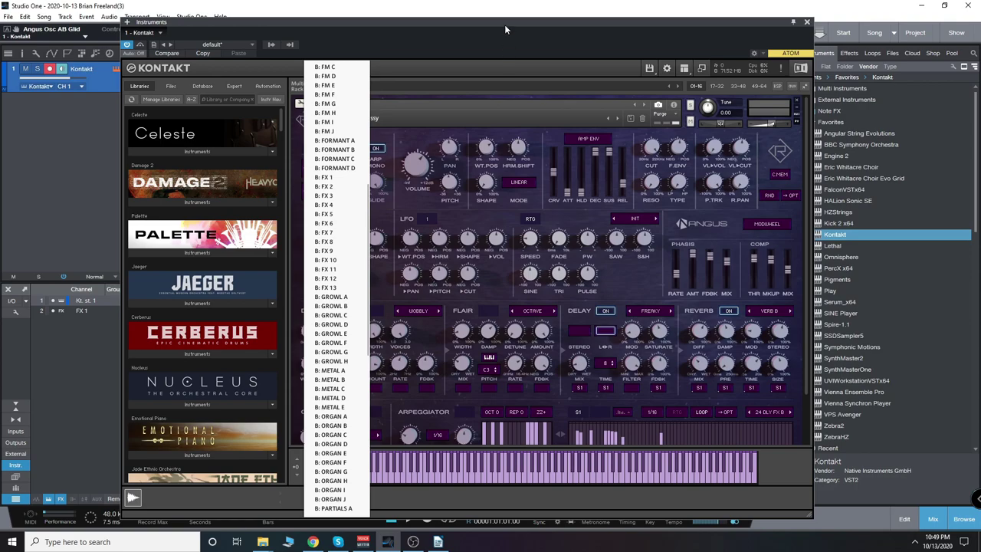
click(430, 412)
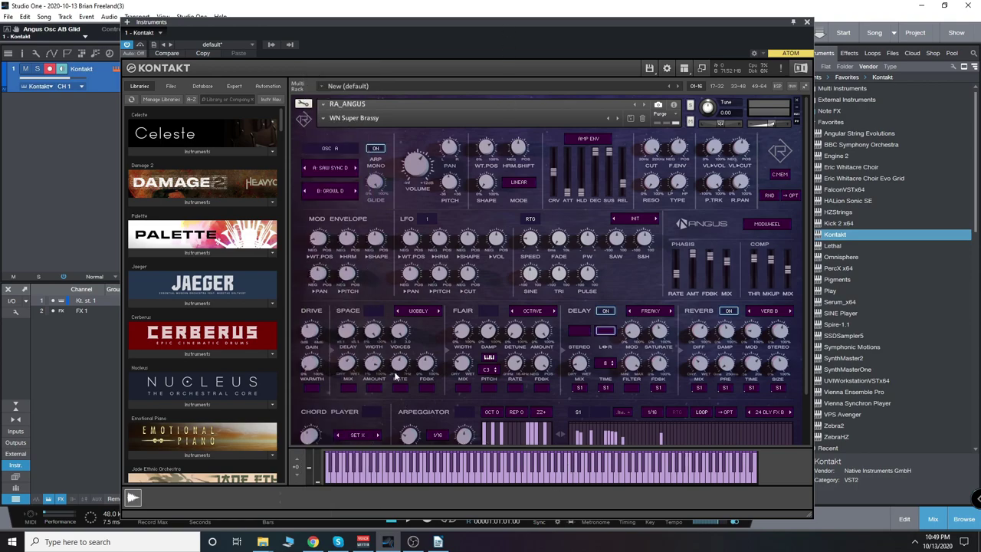